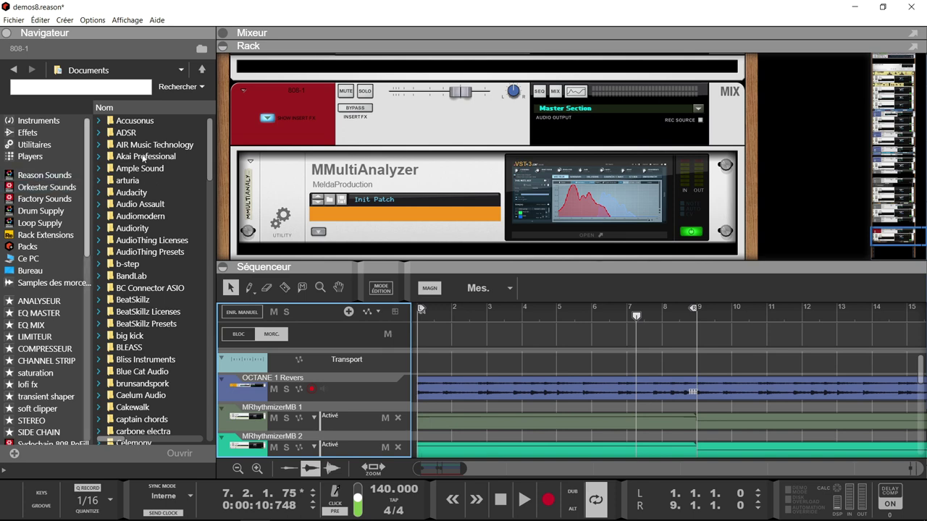
- List the favourite compressor devices from the COMPRESSEUR category in the browser
{"action": "left_click", "coordinate": [41, 327]}
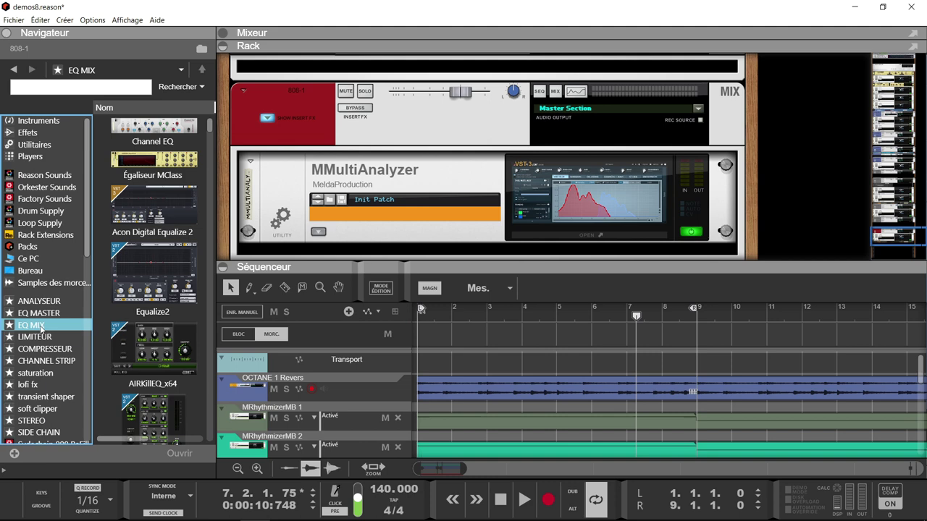
{"action": "left_click", "coordinate": [44, 349]}
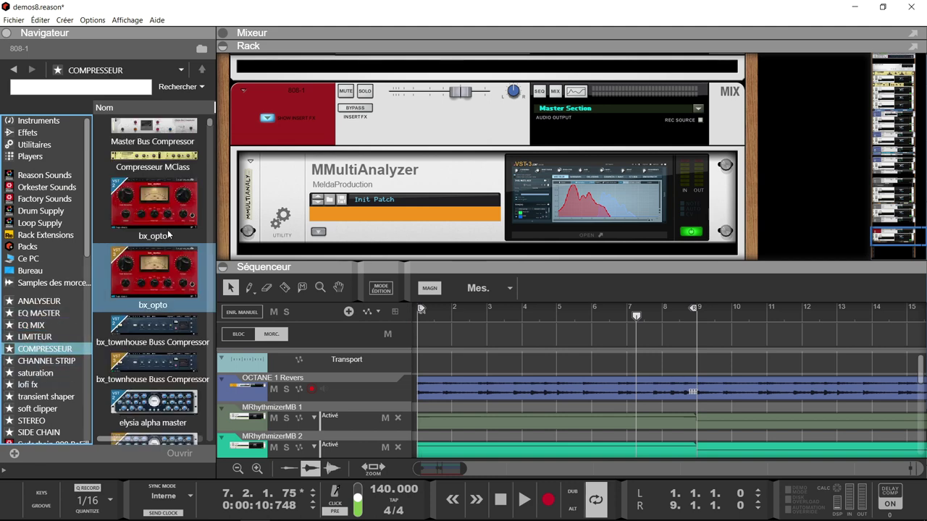
{"action": "left_click", "coordinate": [130, 154]}
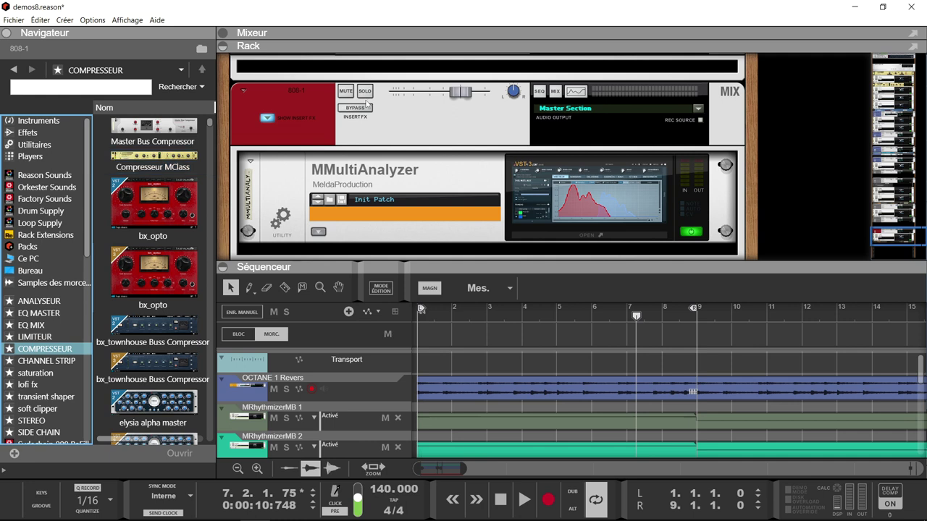
- Solo the kick and 808-1 mixer channels and insert an MClass Compressor above the 808-1 channel's MMultiAnalyzer
{"action": "key", "text": "F5"}
{"action": "left_click", "coordinate": [627, 75]}
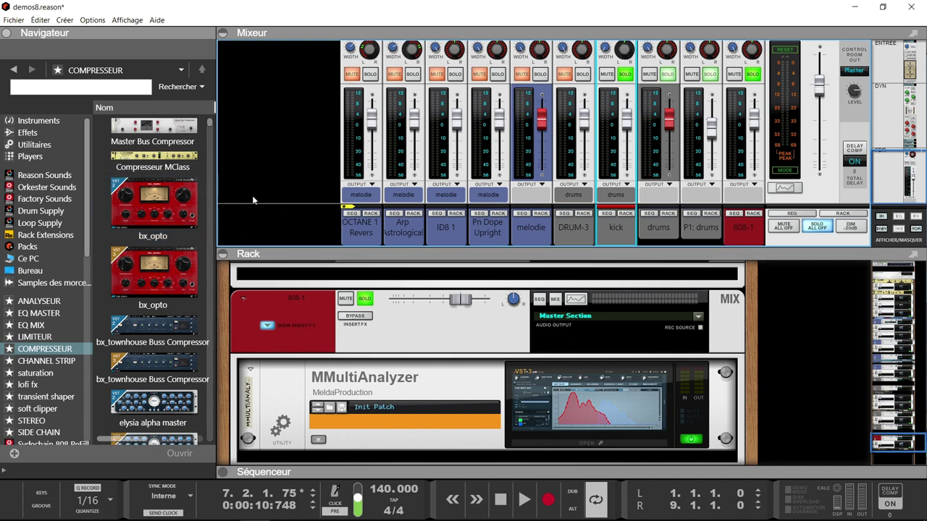
{"action": "mouse_move", "coordinate": [152, 139]}
{"action": "left_mouse_down"}
{"action": "mouse_move", "coordinate": [181, 199]}
{"action": "mouse_move", "coordinate": [283, 313]}
{"action": "mouse_move", "coordinate": [306, 366]}
{"action": "mouse_move", "coordinate": [380, 374]}
{"action": "left_mouse_up"}
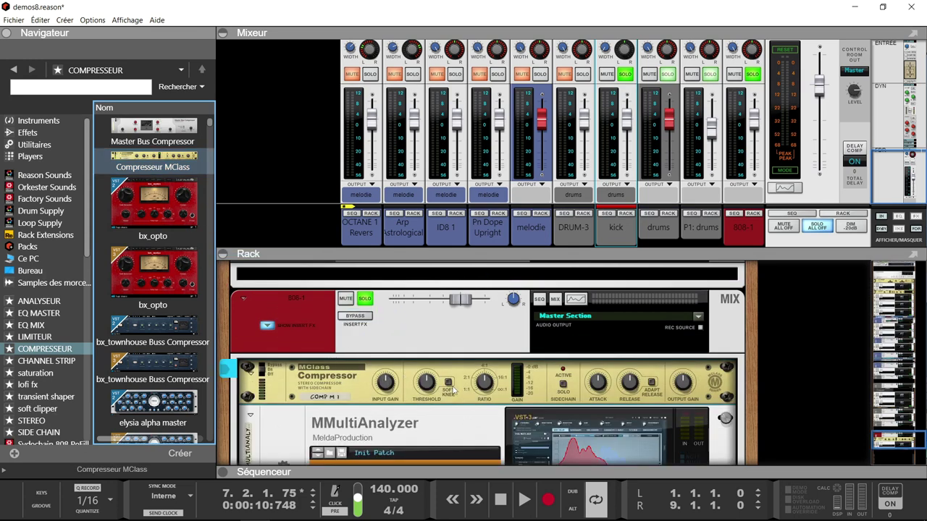
- Cable the kick's Spider Audio splitter output to the MClass Compressor's sidechain input and return to the rack's front view
{"action": "key", "text": "Tab"}
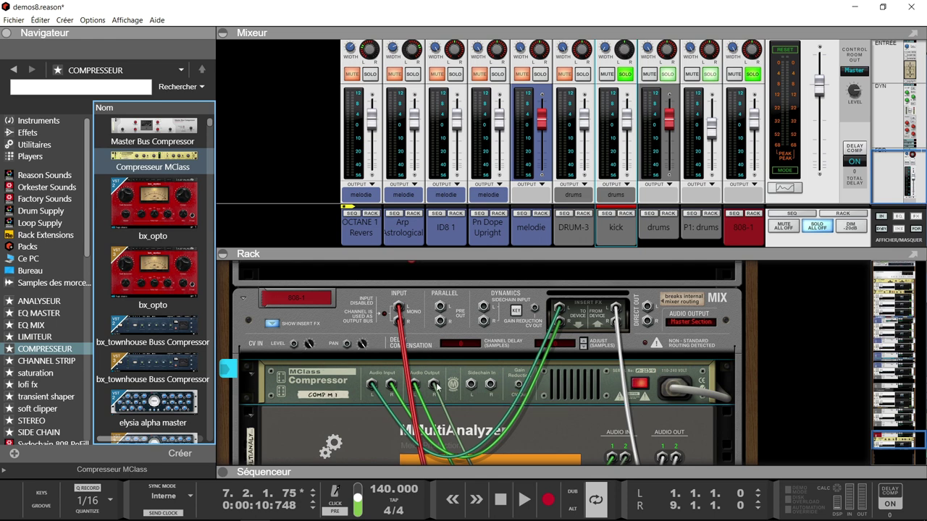
{"action": "mouse_move", "coordinate": [470, 386]}
{"action": "left_mouse_down"}
{"action": "mouse_move", "coordinate": [456, 278]}
{"action": "mouse_move", "coordinate": [446, 269]}
{"action": "mouse_move", "coordinate": [424, 356]}
{"action": "mouse_move", "coordinate": [414, 339]}
{"action": "left_mouse_up"}
{"action": "scroll", "coordinate": [480, 406], "scroll_direction": "down", "scroll_amount": 5}
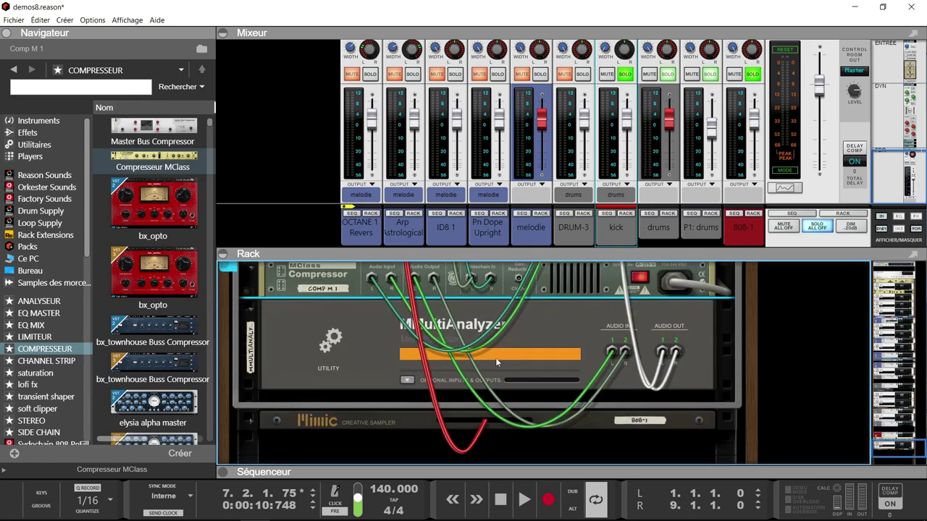
{"action": "scroll", "coordinate": [503, 324], "scroll_direction": "up", "scroll_amount": 2}
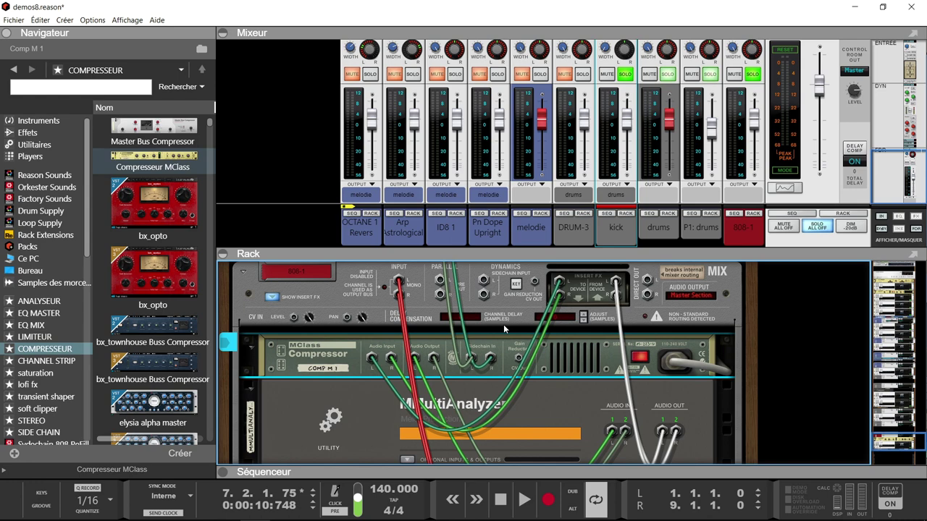
{"action": "key", "text": "Tab"}
- Adjust the threshold and ratio of the MClass Compressor on the 808-1 channel
{"action": "mouse_move", "coordinate": [429, 360]}
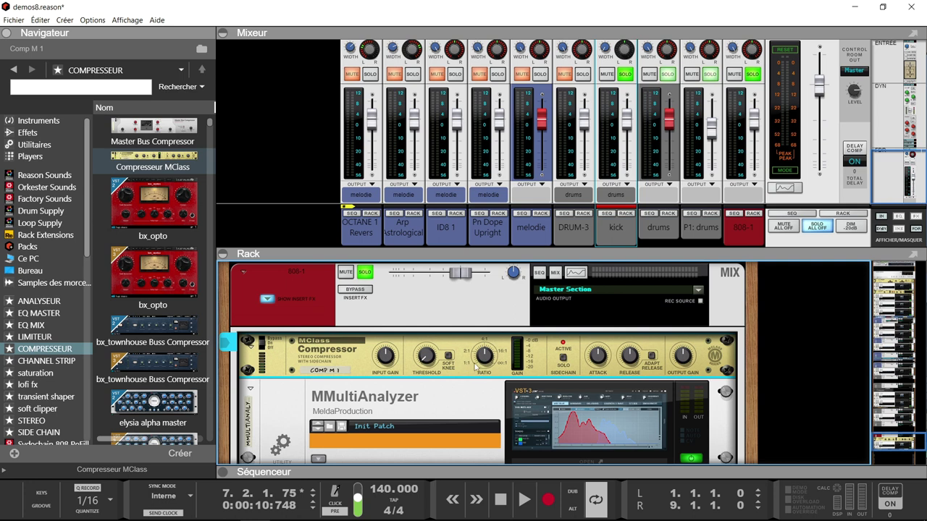
{"action": "left_click_drag", "start_coordinate": [485, 360], "coordinate": [485, 339]}
{"action": "mouse_move", "coordinate": [630, 360]}
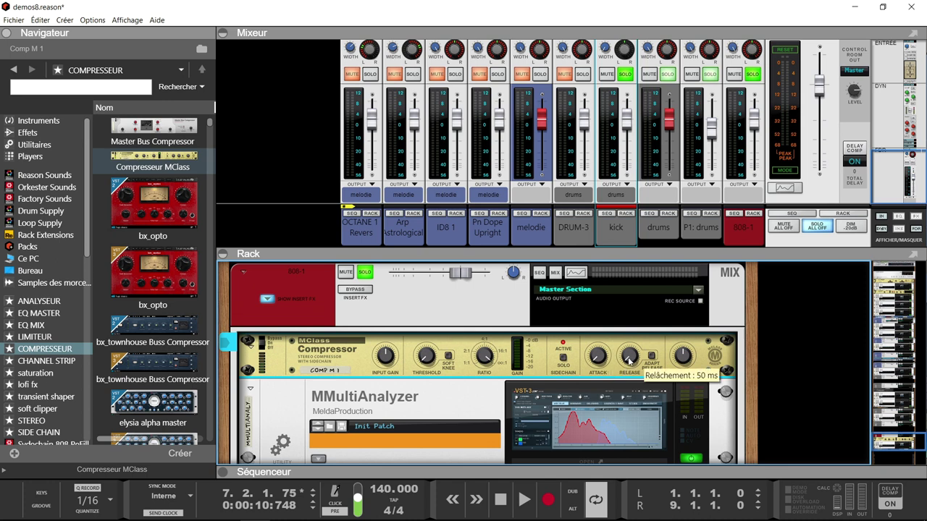
{"action": "mouse_move", "coordinate": [466, 359]}
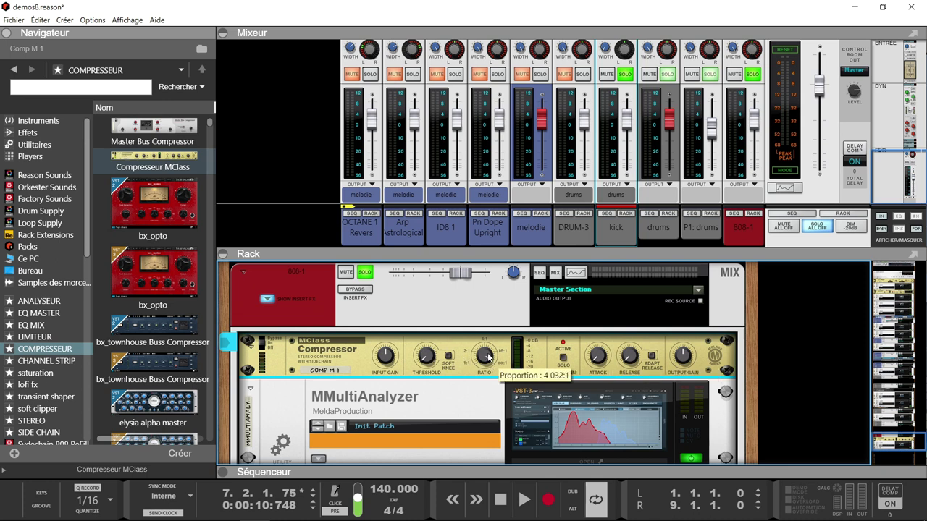
{"action": "left_click_drag", "start_coordinate": [486, 359], "coordinate": [483, 370]}
{"action": "left_click_drag", "start_coordinate": [427, 357], "coordinate": [425, 356]}
{"action": "left_click_drag", "start_coordinate": [485, 359], "coordinate": [482, 345]}
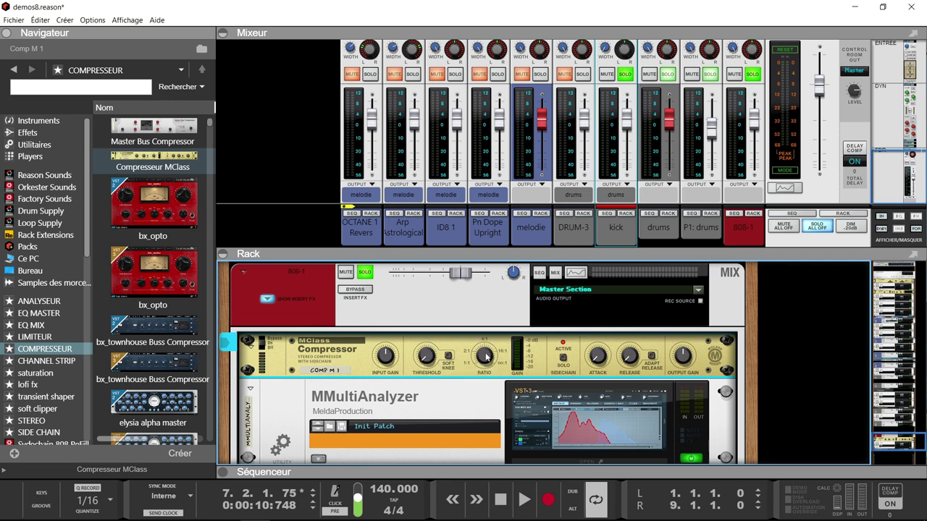
- Open the 808 channel's MMultiAnalyzer, show only the KICK and 808 waveforms, and play the loop to compare them
{"action": "left_click", "coordinate": [547, 420]}
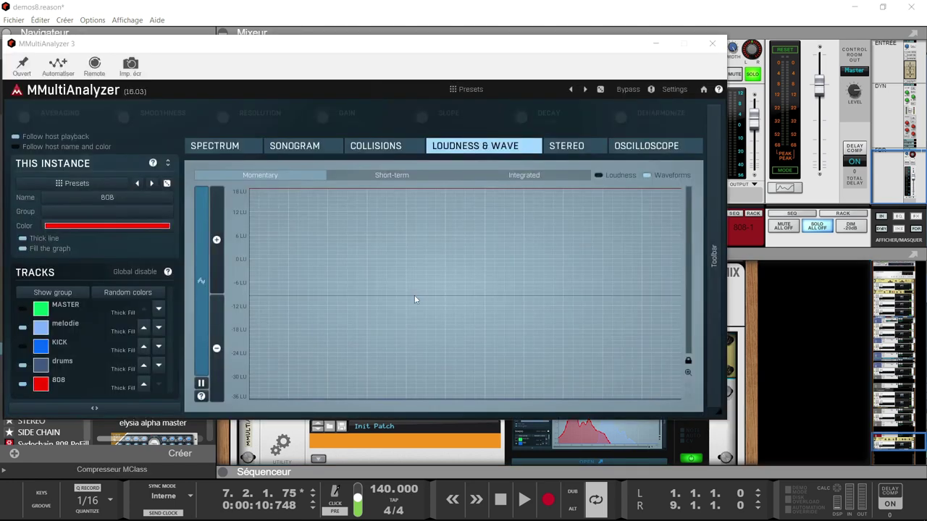
{"action": "left_click", "coordinate": [21, 330]}
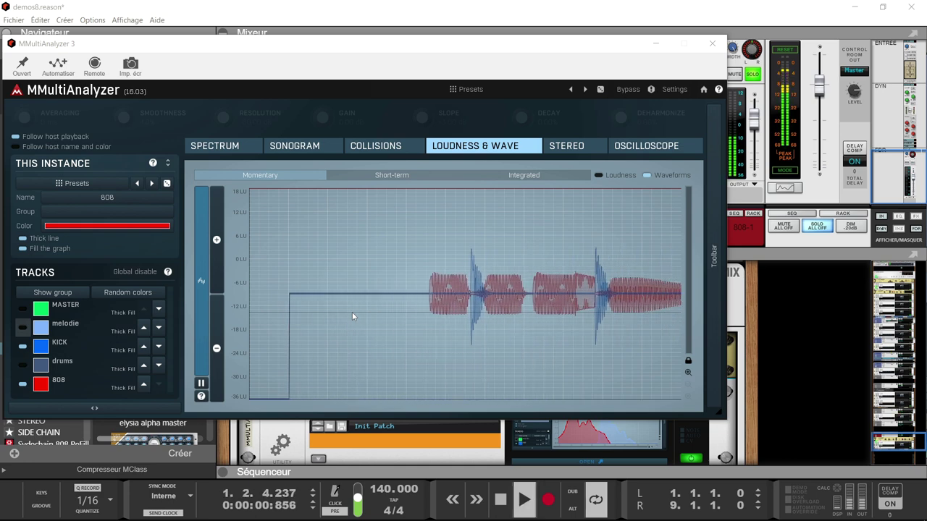
{"action": "key", "text": "space"}
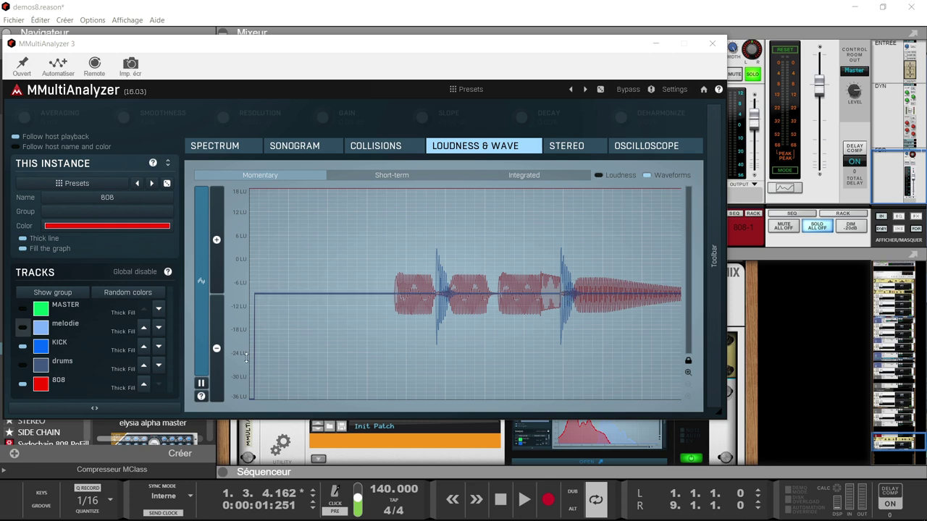
{"action": "left_click", "coordinate": [22, 348]}
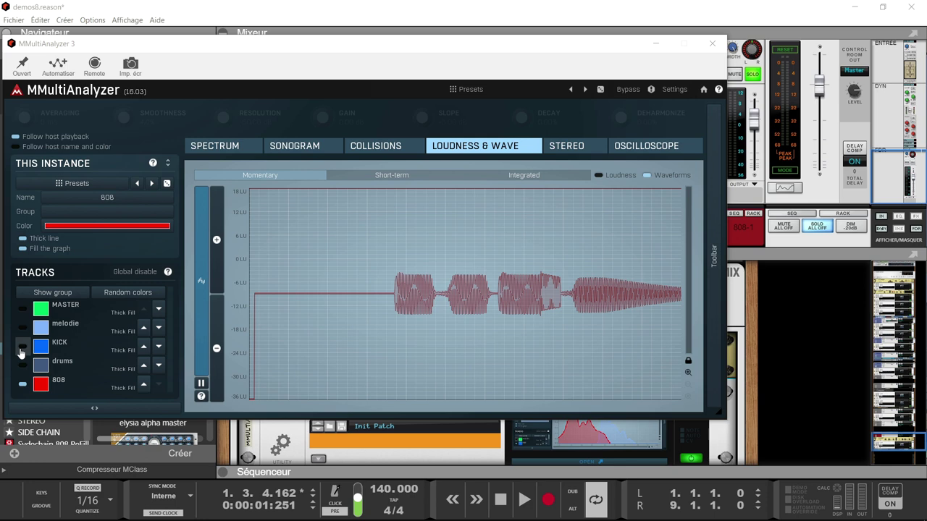
{"action": "left_click", "coordinate": [21, 350]}
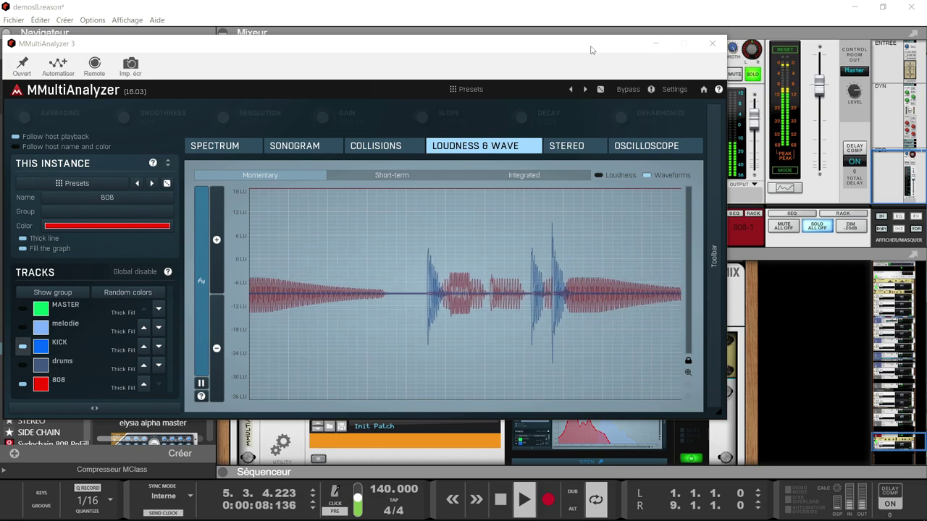
- Keep the MMultiAnalyzer window pinned open above the MClass Compressor and adjust the compressor's threshold against the waveforms
{"action": "left_click_drag", "start_coordinate": [591, 49], "coordinate": [611, 5]}
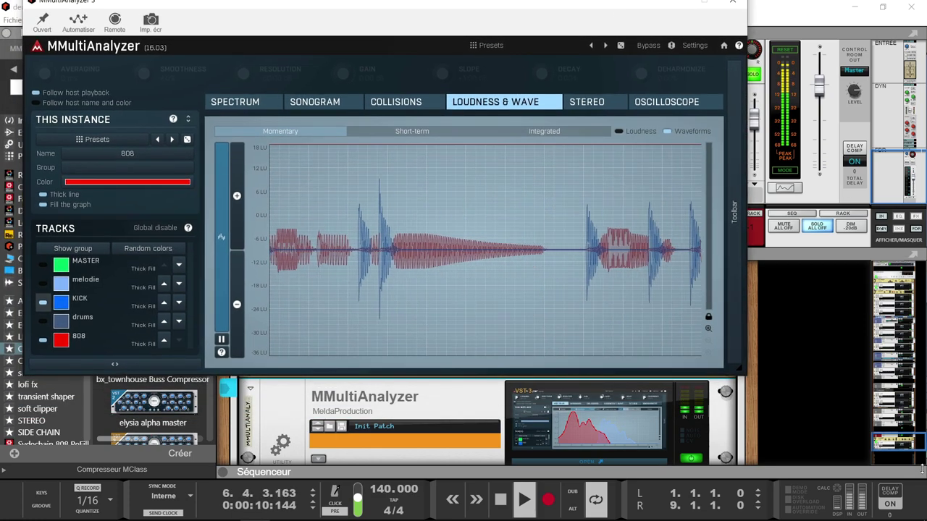
{"action": "scroll", "coordinate": [485, 420], "scroll_direction": "up", "scroll_amount": 1}
{"action": "scroll", "coordinate": [476, 436], "scroll_direction": "up", "scroll_amount": 1}
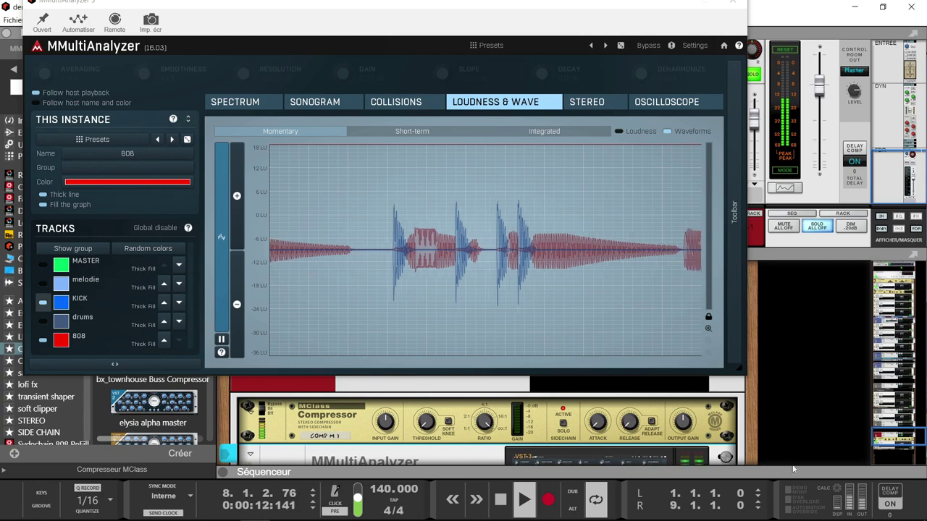
{"action": "left_click", "coordinate": [476, 437]}
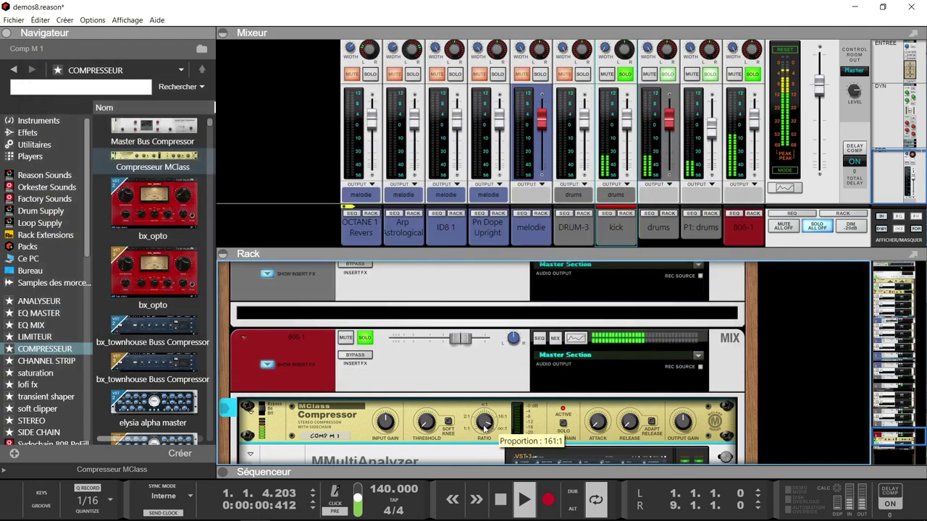
{"action": "left_click", "coordinate": [365, 461]}
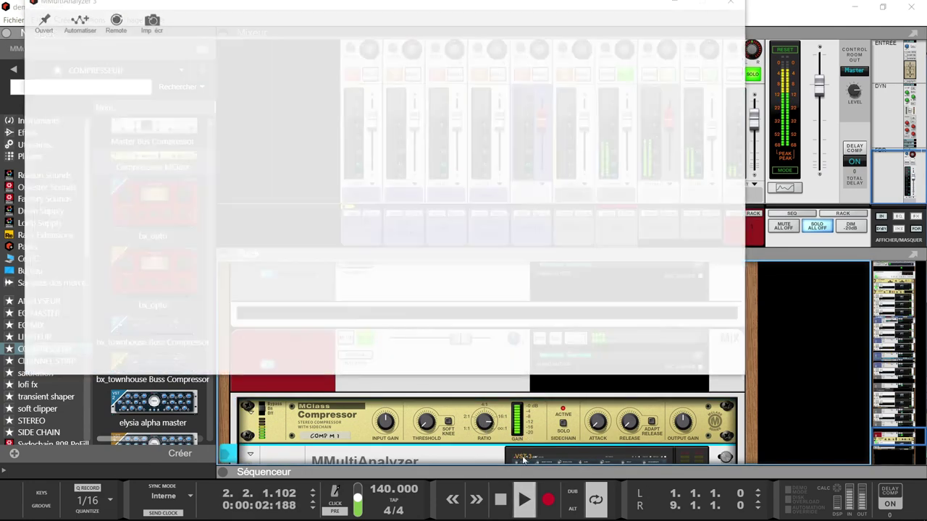
{"action": "left_click", "coordinate": [42, 22]}
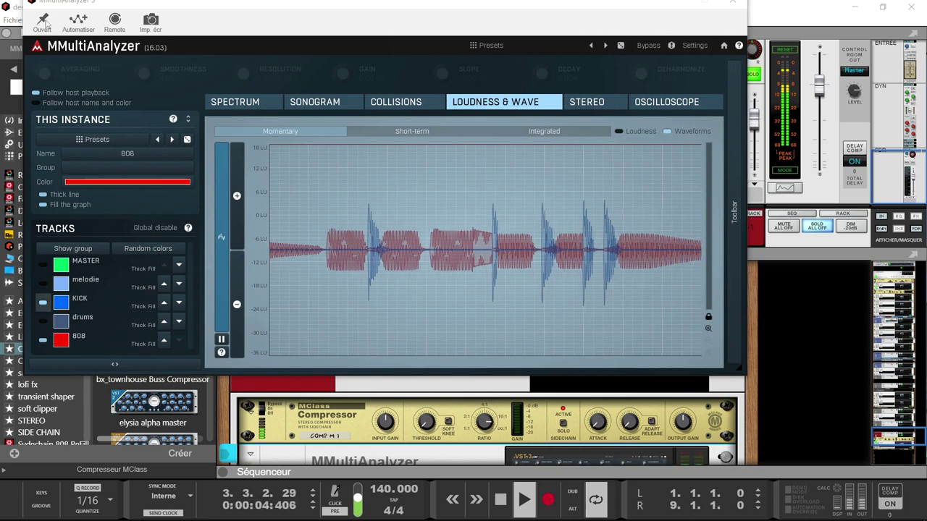
{"action": "left_click", "coordinate": [435, 422]}
{"action": "scroll", "coordinate": [436, 420], "scroll_direction": "up", "scroll_amount": 2}
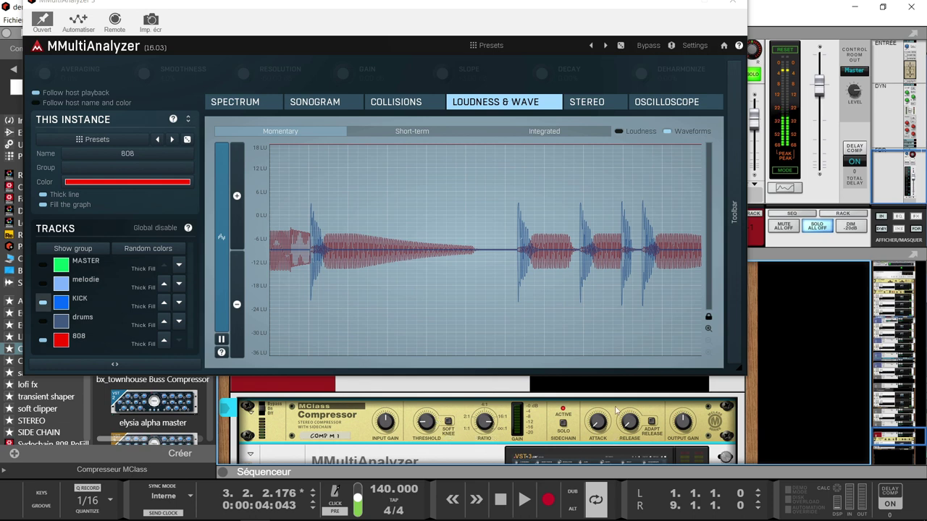
- Clear all channel solos and replace the MClass Compressor on the 808-1 channel with a Master Bus Compressor
{"action": "left_click", "coordinate": [825, 228]}
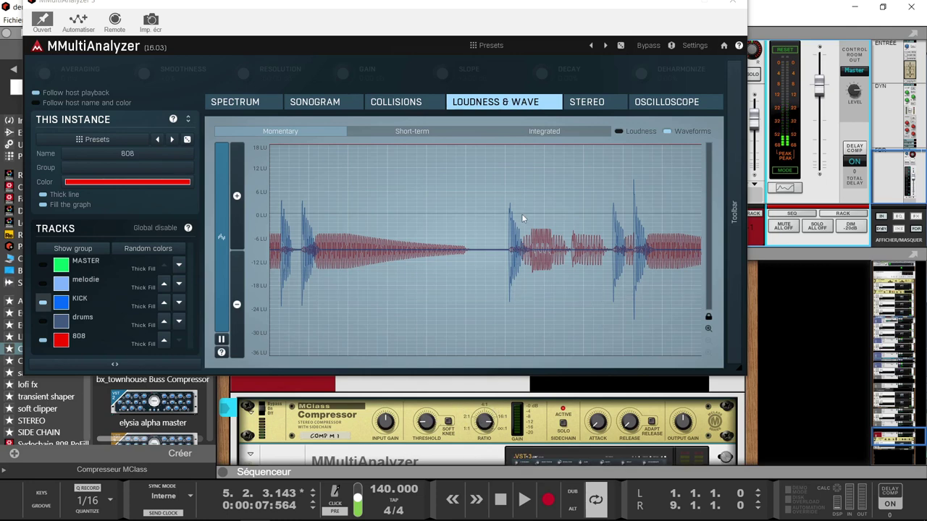
{"action": "left_click", "coordinate": [422, 10]}
{"action": "left_click_drag", "start_coordinate": [422, 10], "coordinate": [600, 6]}
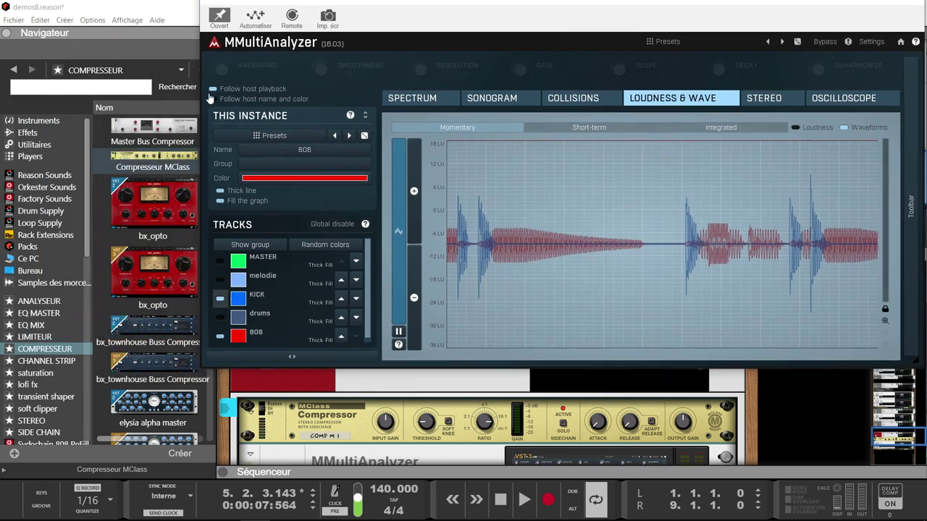
{"action": "left_click", "coordinate": [152, 129]}
{"action": "left_click_drag", "start_coordinate": [150, 129], "coordinate": [409, 420]}
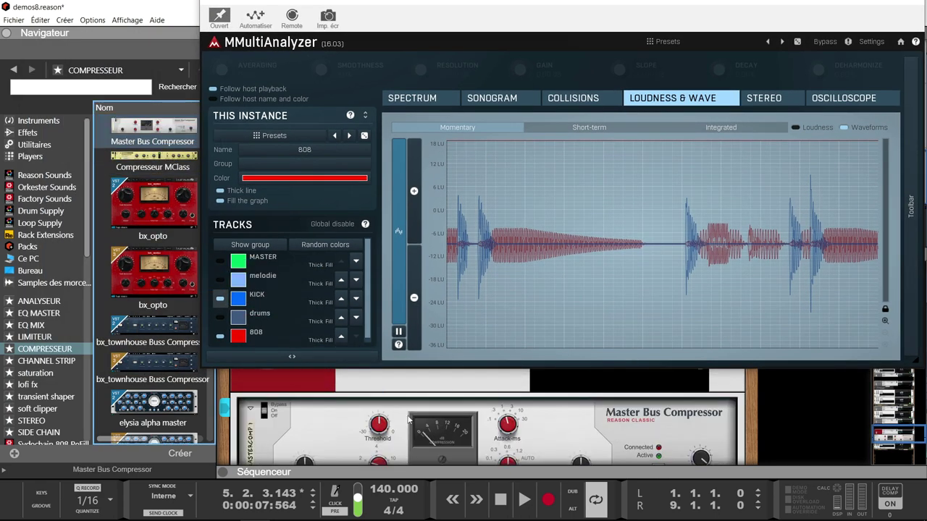
- Close the analyzer and cable the kick's Spider Audio splitter output to the Master Bus Compressor's sidechain input
{"action": "scroll", "coordinate": [468, 410], "scroll_direction": "down", "scroll_amount": 2}
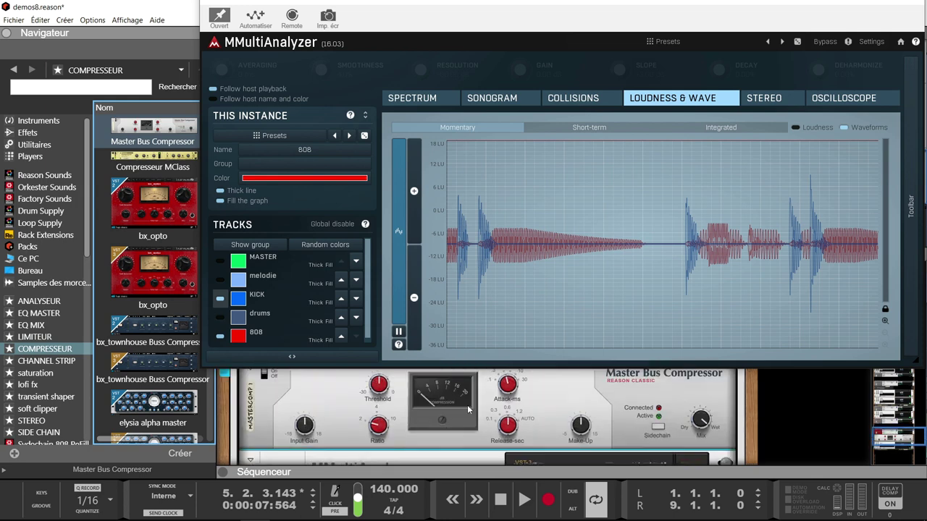
{"action": "key", "text": "Tab"}
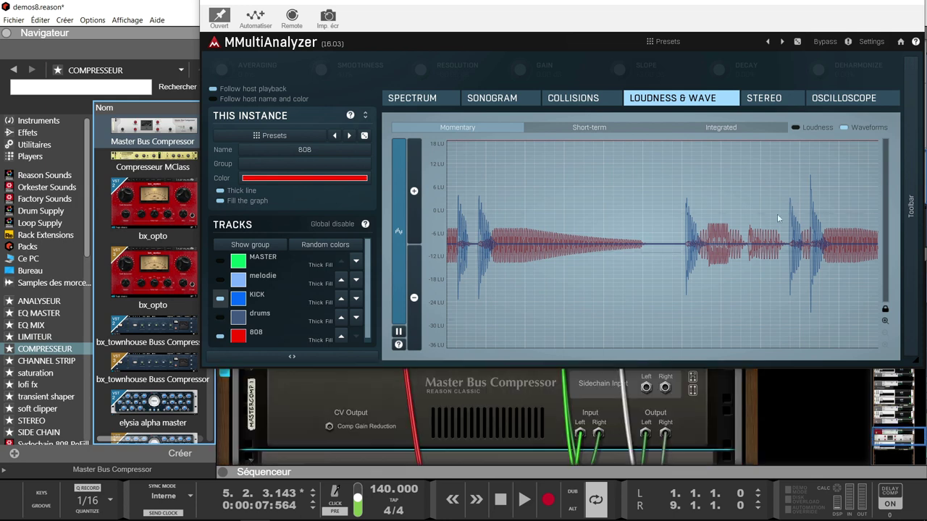
{"action": "left_click", "coordinate": [906, 19]}
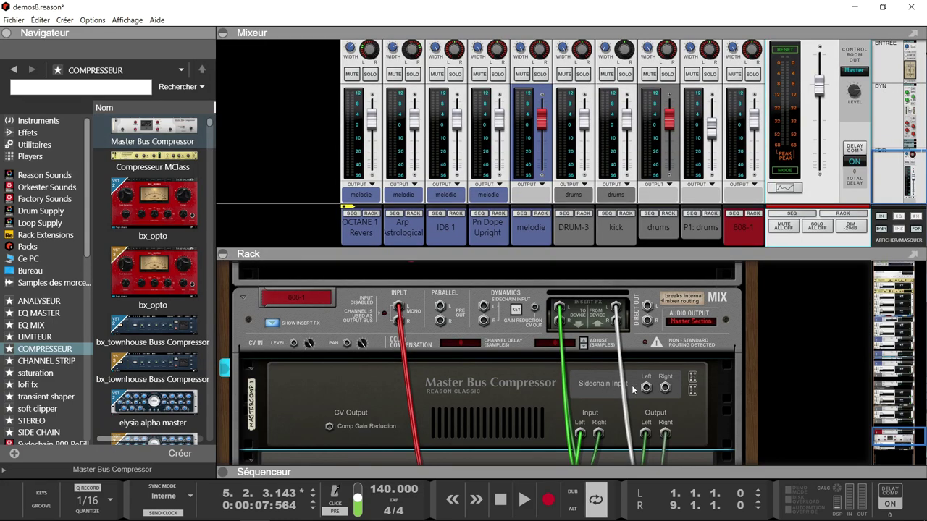
{"action": "left_click_drag", "start_coordinate": [647, 387], "coordinate": [416, 339]}
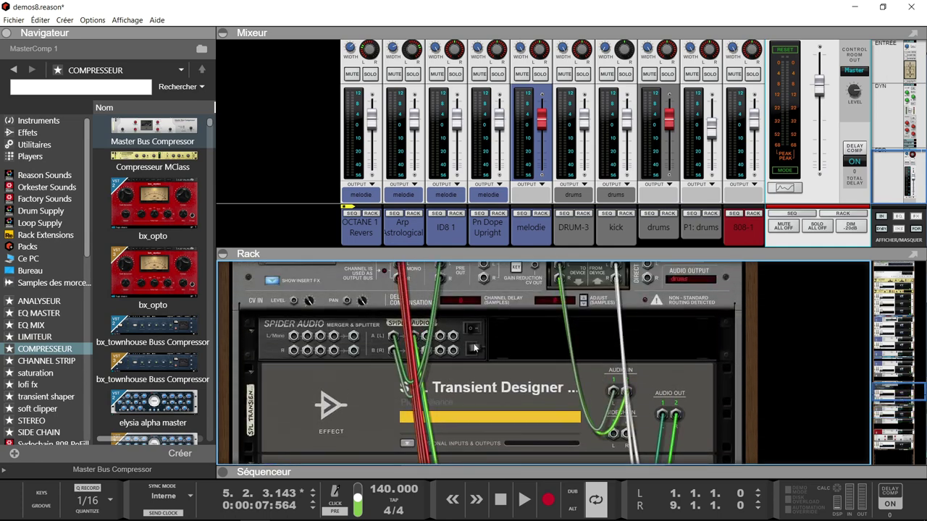
{"action": "key", "text": "Tab"}
{"action": "scroll", "coordinate": [528, 328], "scroll_direction": "down", "scroll_amount": 5}
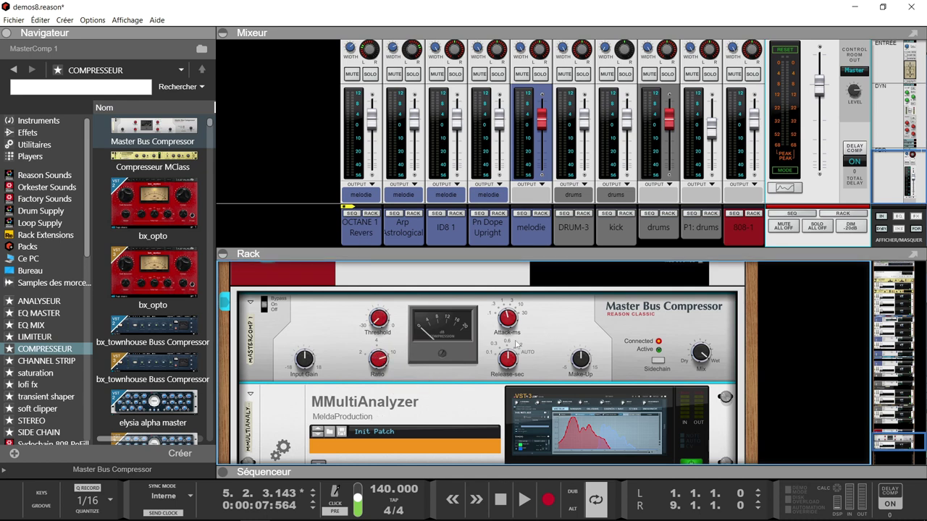
- Inspect the Master Bus Compressor's attack and release, then play the loop and examine the KICK and 808 waveforms in MMultiAnalyzer
{"action": "mouse_move", "coordinate": [508, 319]}
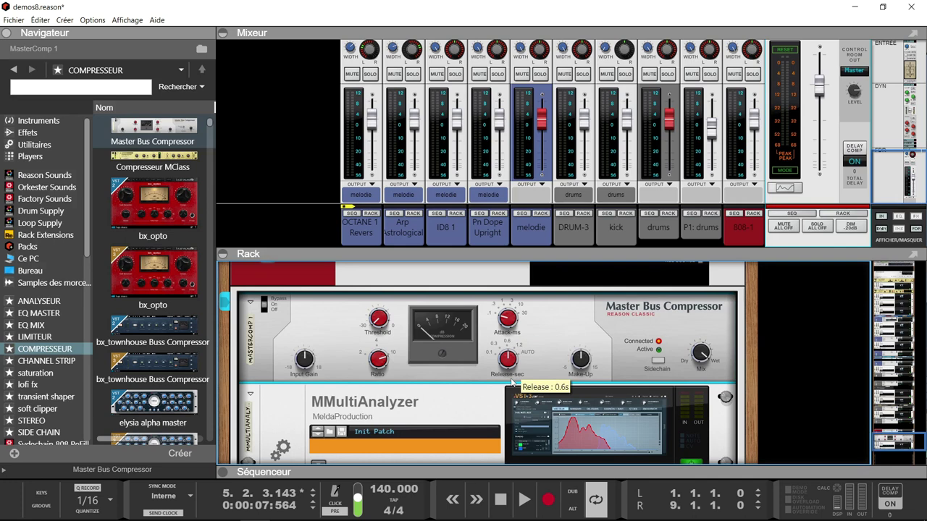
{"action": "mouse_move", "coordinate": [510, 374]}
{"action": "left_click_drag", "start_coordinate": [498, 415], "coordinate": [534, 260]}
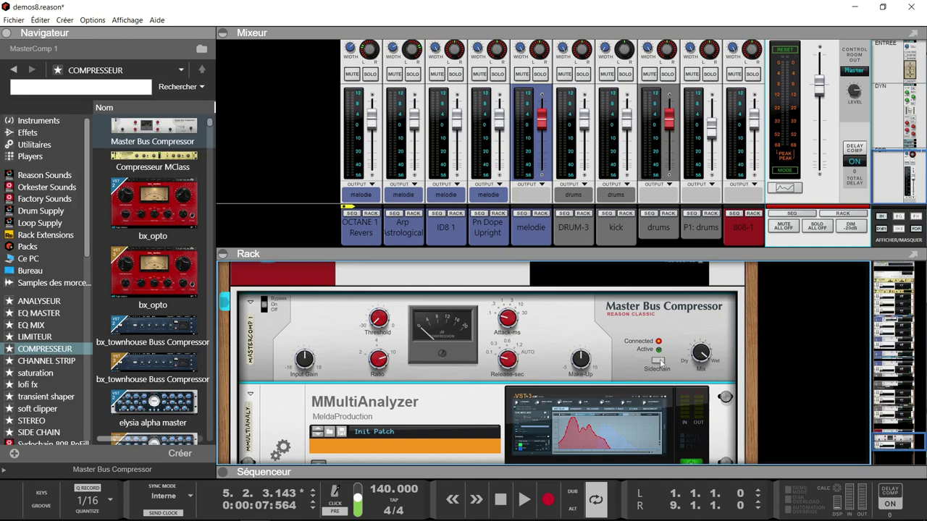
{"action": "left_click", "coordinate": [597, 424]}
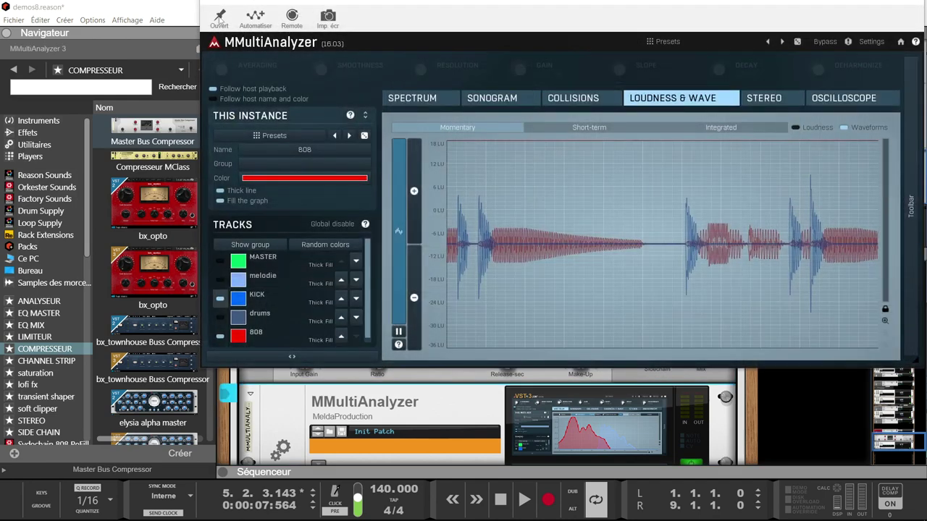
{"action": "key", "text": "space"}
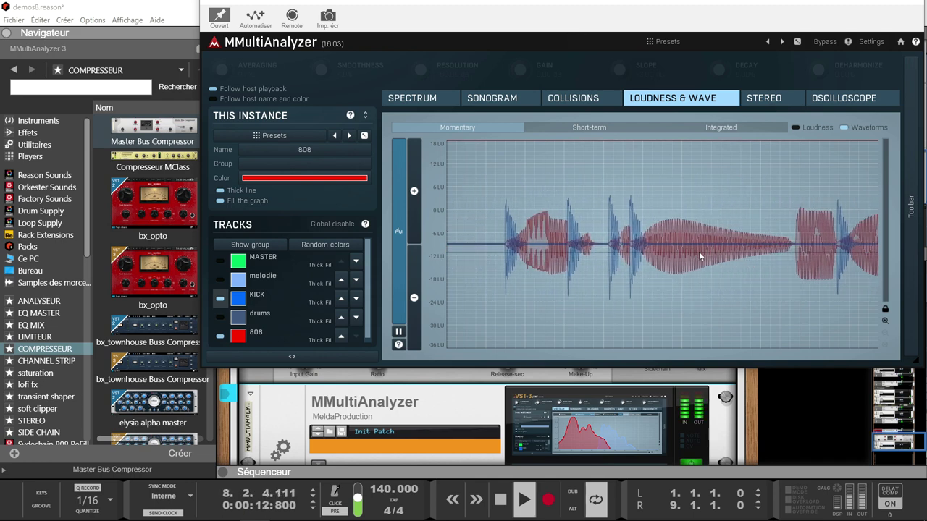
- Stop playback, close MMultiAnalyzer and replace the Master Bus Compressor on the 808 channel with TDR Molotok
{"action": "key", "text": "space"}
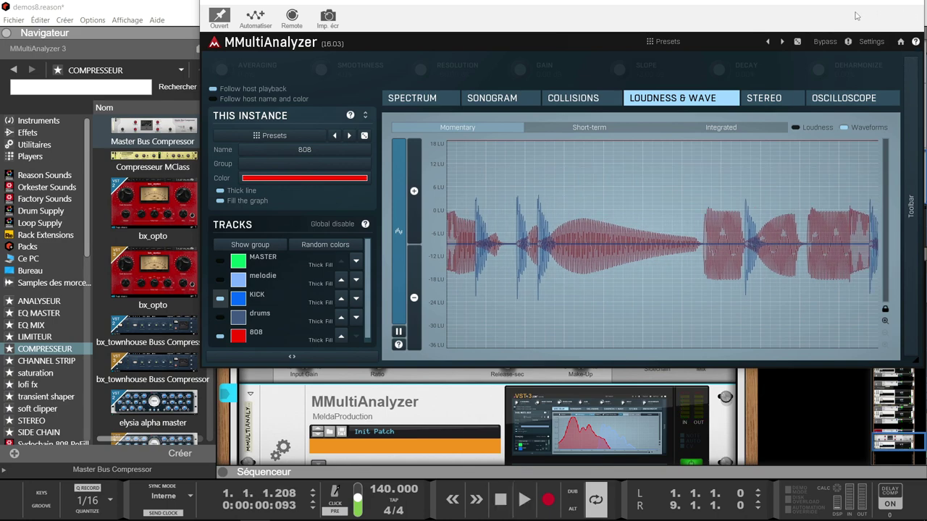
{"action": "left_click_drag", "start_coordinate": [781, 4], "coordinate": [728, 61]}
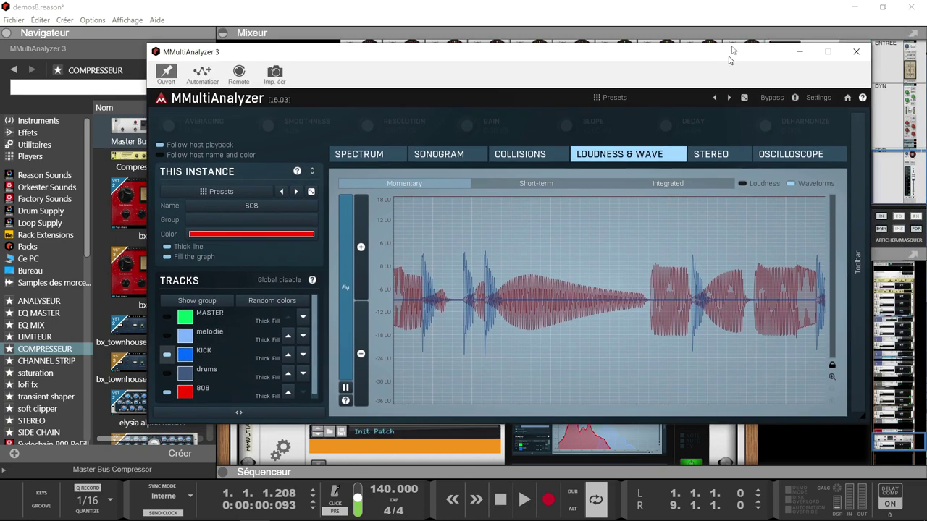
{"action": "left_click", "coordinate": [859, 42]}
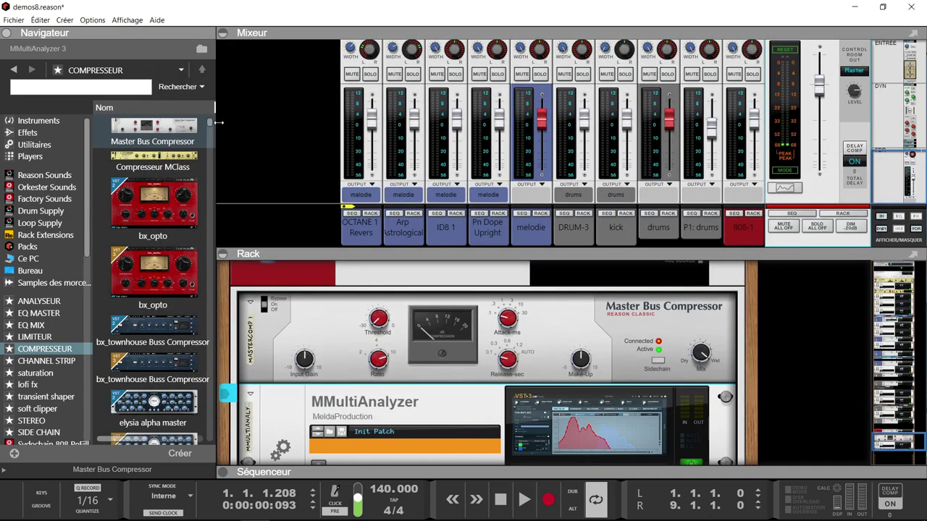
{"action": "left_click_drag", "start_coordinate": [209, 121], "coordinate": [209, 199]}
{"action": "left_click_drag", "start_coordinate": [137, 382], "coordinate": [396, 335]}
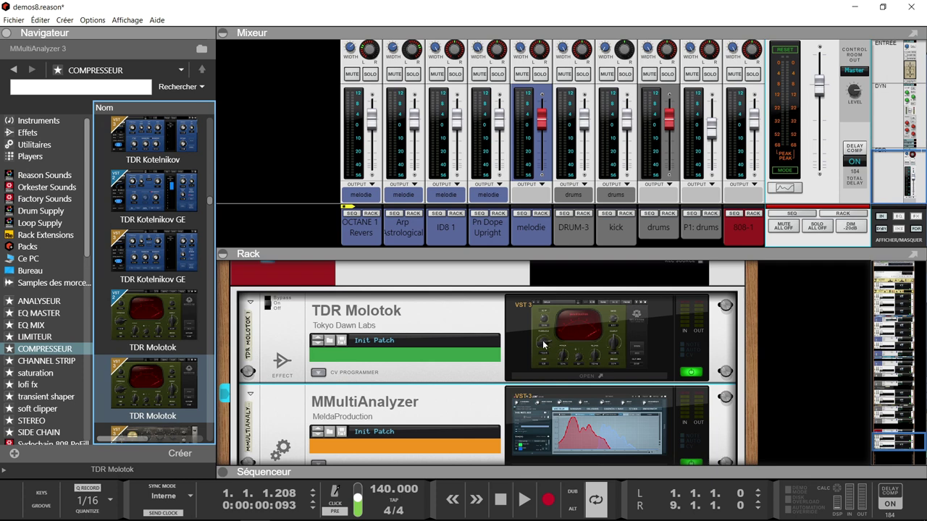
- Cable the kick's Spider Audio splitter output to TDR Molotok's sidechain input and return to the rack front
{"action": "key", "text": "Tab"}
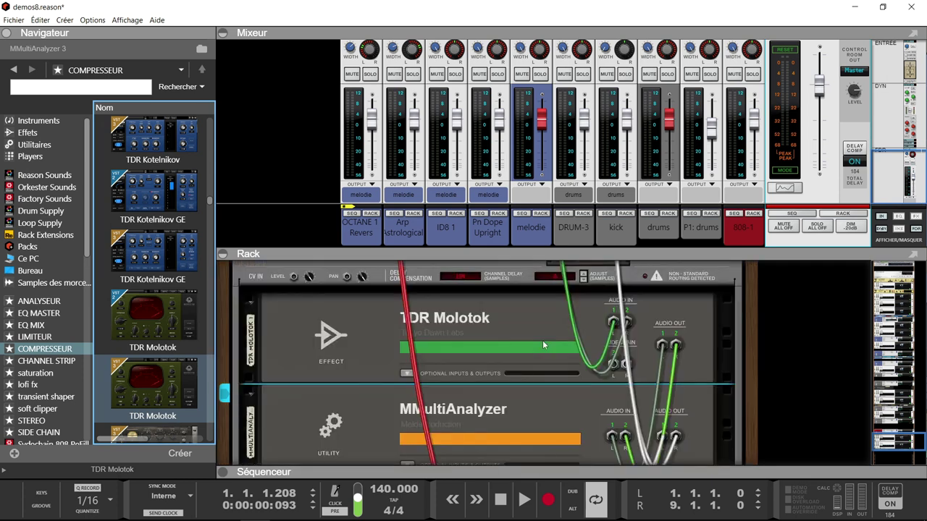
{"action": "left_click_drag", "start_coordinate": [612, 368], "coordinate": [417, 353]}
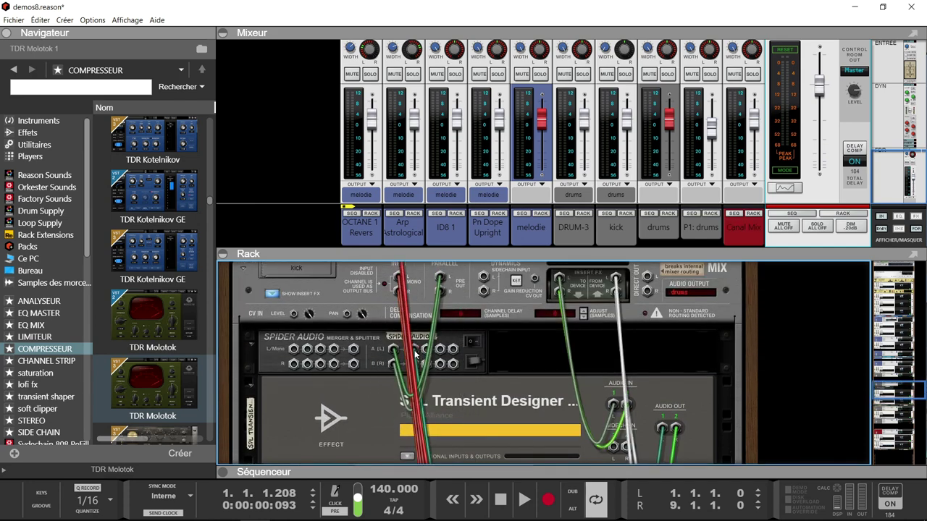
{"action": "scroll", "coordinate": [475, 374], "scroll_direction": "down", "scroll_amount": 8}
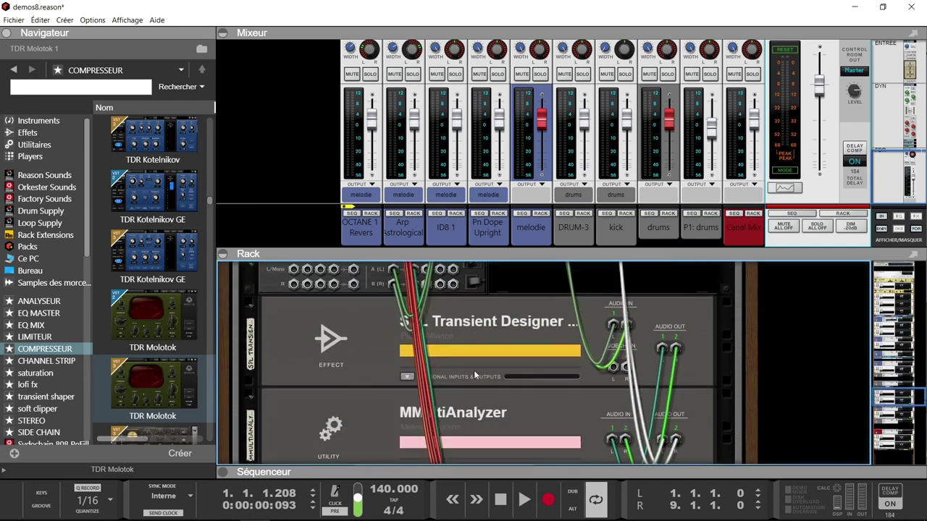
{"action": "scroll", "coordinate": [475, 374], "scroll_direction": "down", "scroll_amount": 6}
{"action": "scroll", "coordinate": [475, 374], "scroll_direction": "up", "scroll_amount": 4}
{"action": "key", "text": "Tab"}
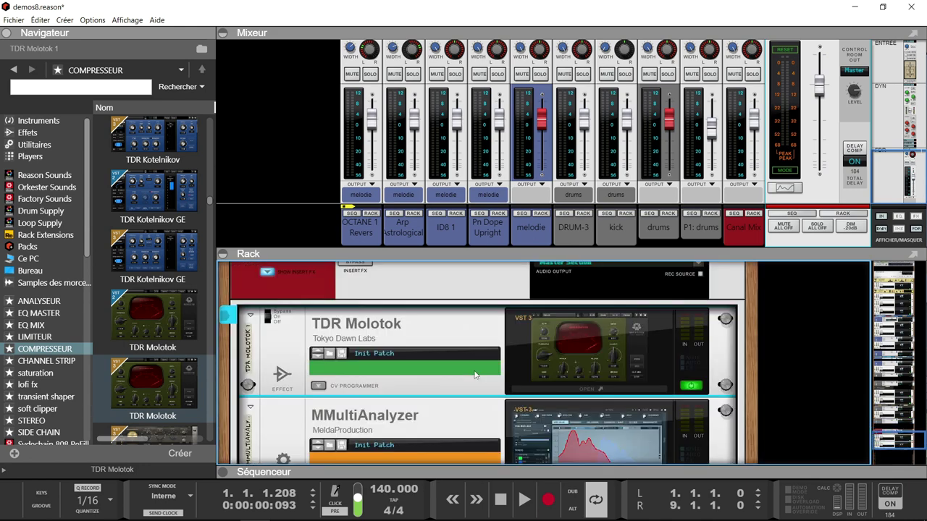
- Keep TDR Molotok pinned open and set attack 0.10 ms, release 5.0 ms, threshold -46.7 dB, ratio 10.9:1 and external sidechain
{"action": "left_click", "coordinate": [564, 375]}
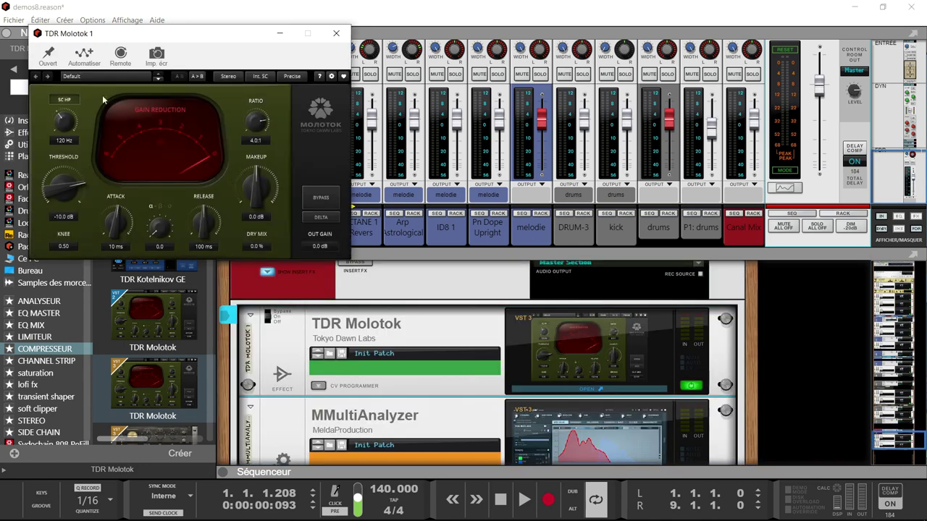
{"action": "left_click", "coordinate": [48, 55]}
{"action": "left_click_drag", "start_coordinate": [116, 210], "coordinate": [117, 260]}
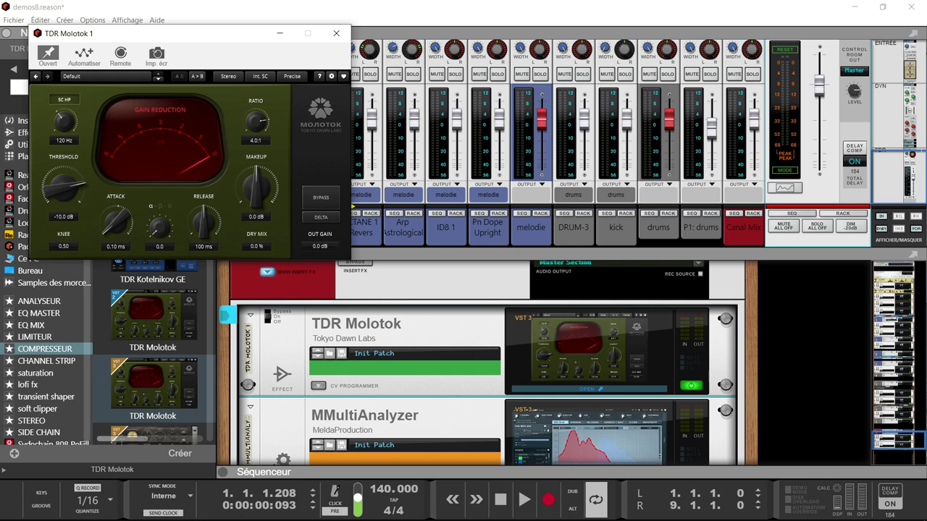
{"action": "left_click_drag", "start_coordinate": [205, 214], "coordinate": [204, 253]}
{"action": "left_click_drag", "start_coordinate": [68, 189], "coordinate": [68, 225]}
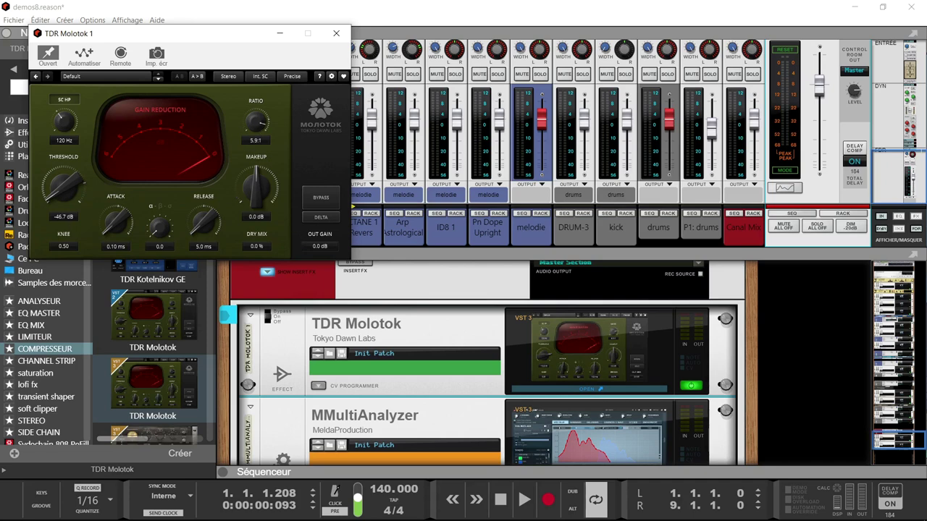
{"action": "left_click", "coordinate": [259, 76]}
- Play the loop with the 808 channel soloed and audition it with and without the kick channel
{"action": "key", "text": "space"}
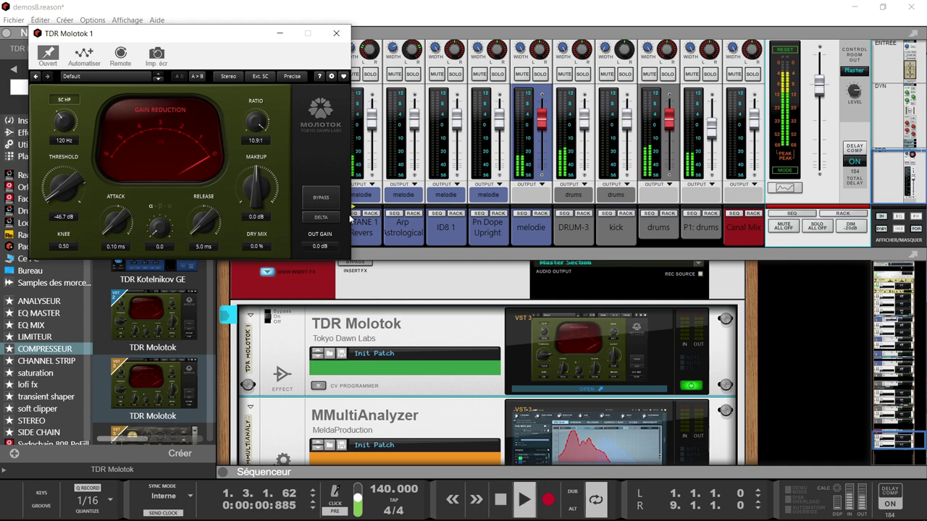
{"action": "left_click", "coordinate": [753, 74]}
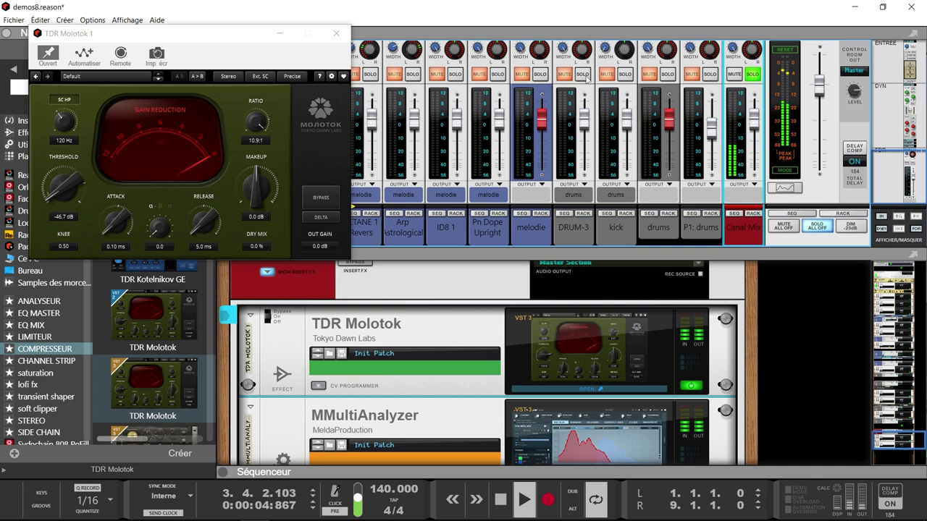
{"action": "left_click", "coordinate": [625, 75]}
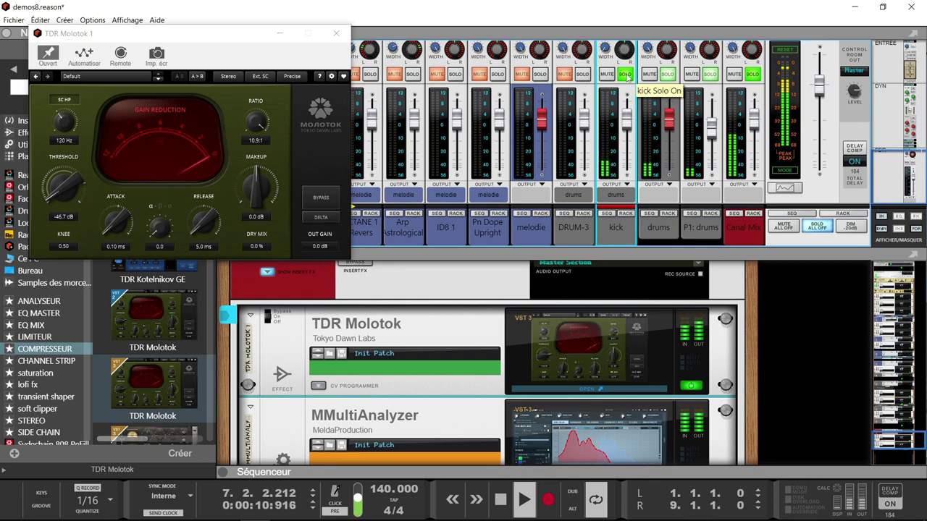
{"action": "left_click", "coordinate": [626, 75]}
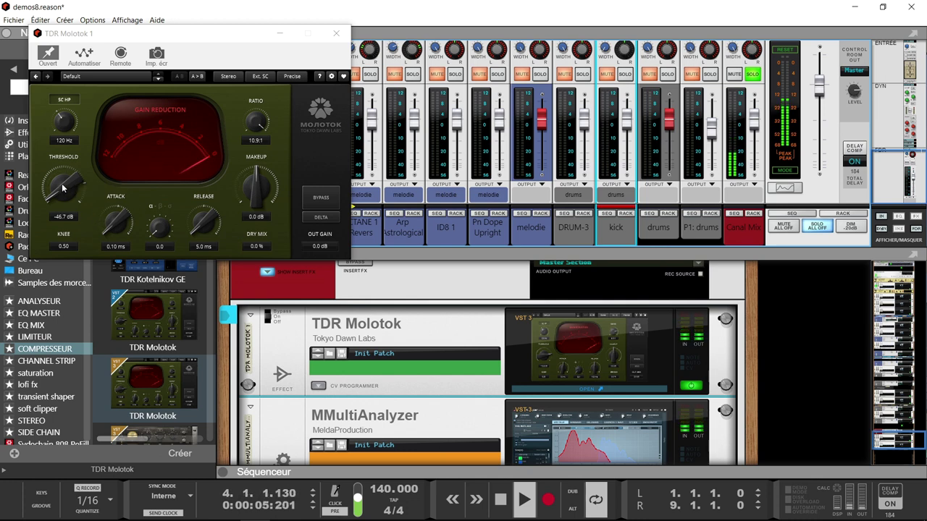
- Set TDR Molotok's threshold to -41.0 dB, ratio to 3.6:1, attack to 0.28 ms and release to 9.7 ms
{"action": "left_click_drag", "start_coordinate": [63, 188], "coordinate": [62, 176]}
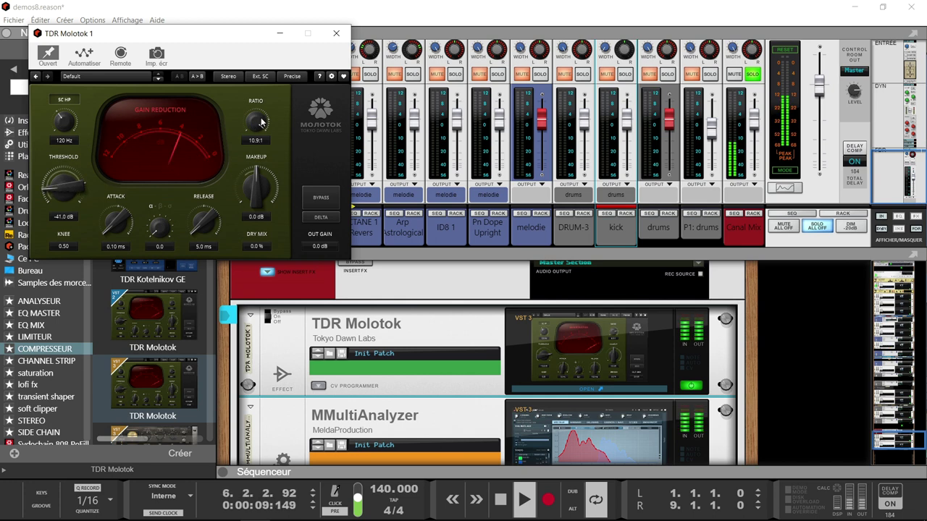
{"action": "left_click_drag", "start_coordinate": [255, 121], "coordinate": [263, 148]}
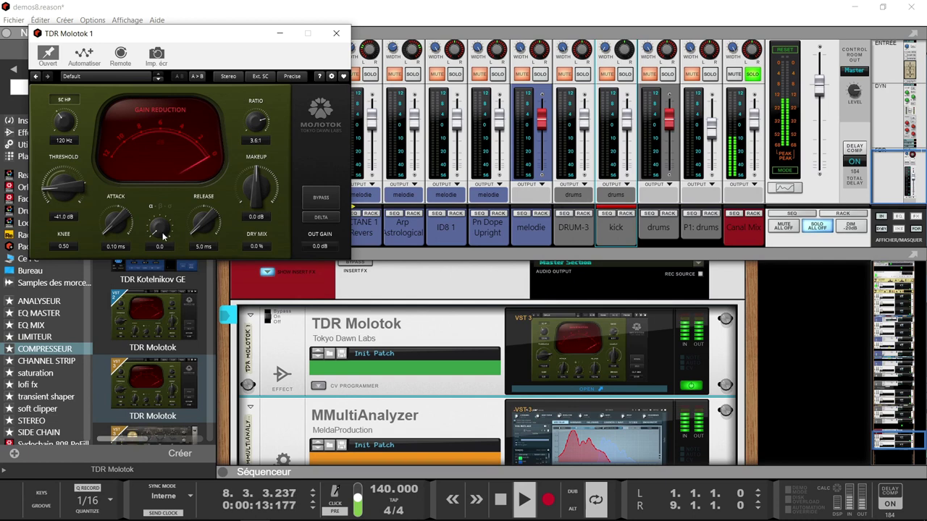
{"action": "left_click_drag", "start_coordinate": [106, 227], "coordinate": [106, 223]}
{"action": "left_click_drag", "start_coordinate": [205, 222], "coordinate": [205, 210]}
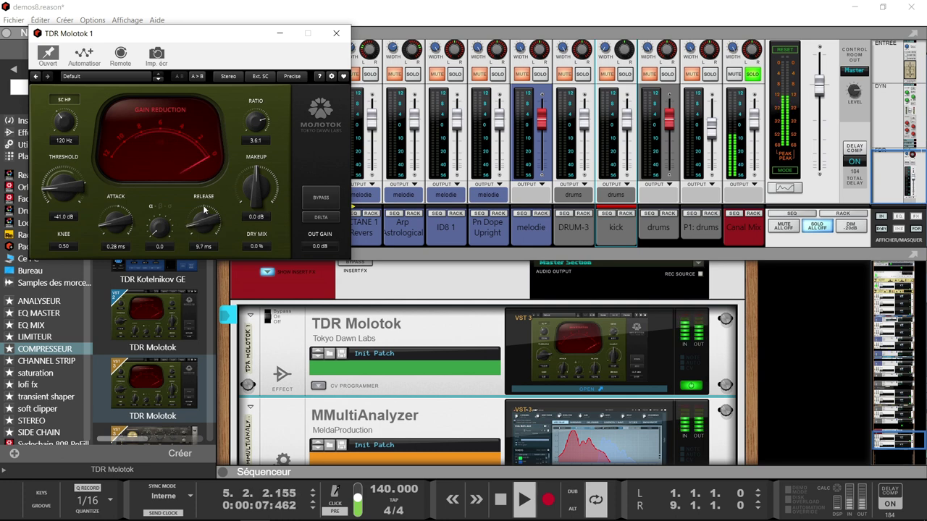
- Set TDR Molotok's sidechain high-pass to 40 Hz, threshold to -38.8 dB, attack to 0.42 ms and release to 16 ms
{"action": "left_click_drag", "start_coordinate": [63, 121], "coordinate": [63, 151]}
{"action": "left_click_drag", "start_coordinate": [57, 192], "coordinate": [56, 182]}
{"action": "left_click_drag", "start_coordinate": [194, 237], "coordinate": [197, 212]}
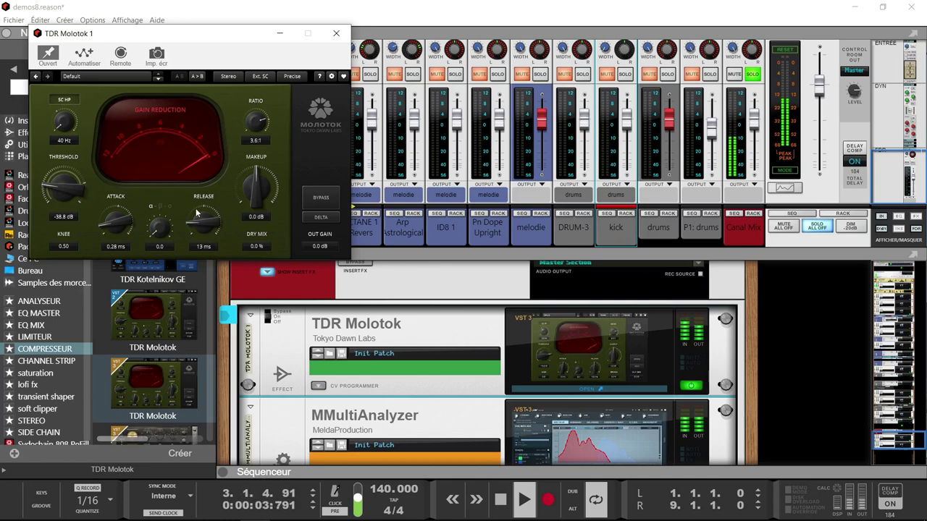
{"action": "left_click_drag", "start_coordinate": [116, 225], "coordinate": [116, 217]}
{"action": "left_click_drag", "start_coordinate": [204, 221], "coordinate": [204, 214]}
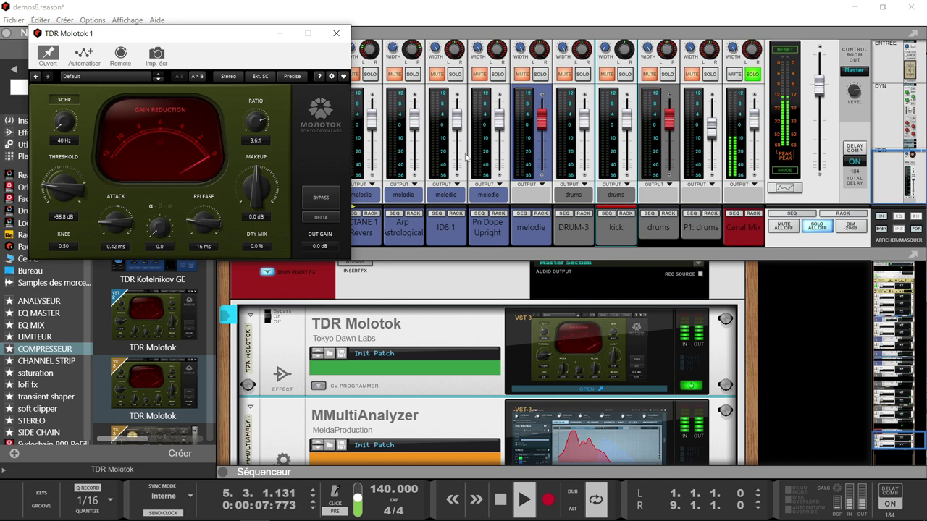
- Solo the kick with the 808, examine both waveforms in MMultiAnalyzer, and close the analyzer and TDR Molotok windows
{"action": "left_click", "coordinate": [624, 75]}
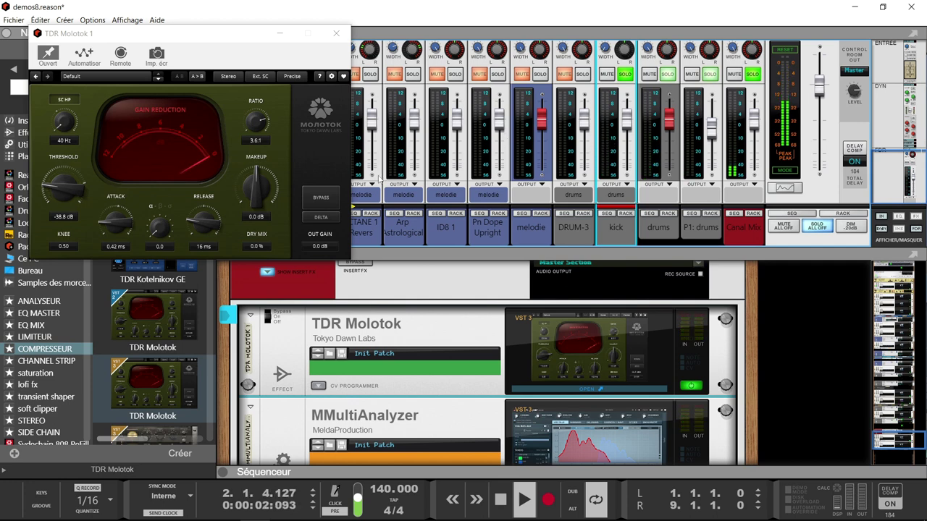
{"action": "left_click", "coordinate": [567, 435]}
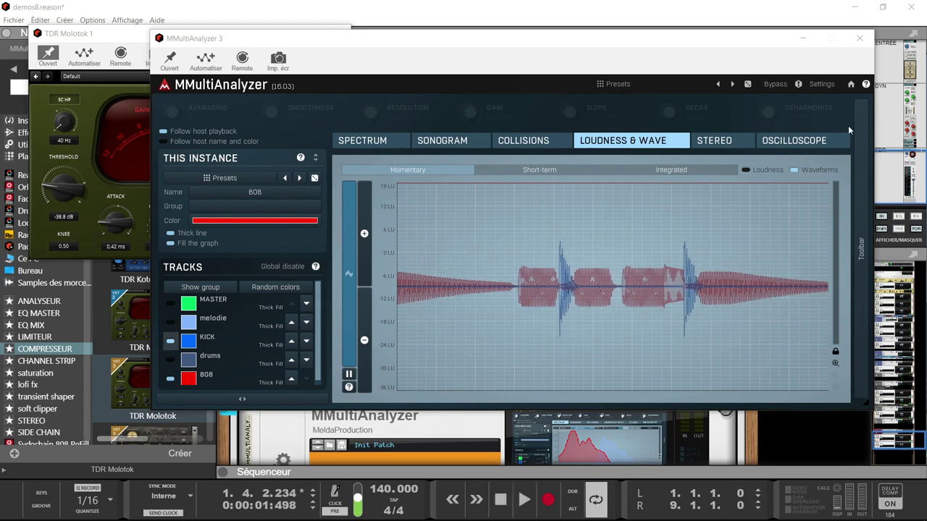
{"action": "left_click", "coordinate": [860, 35]}
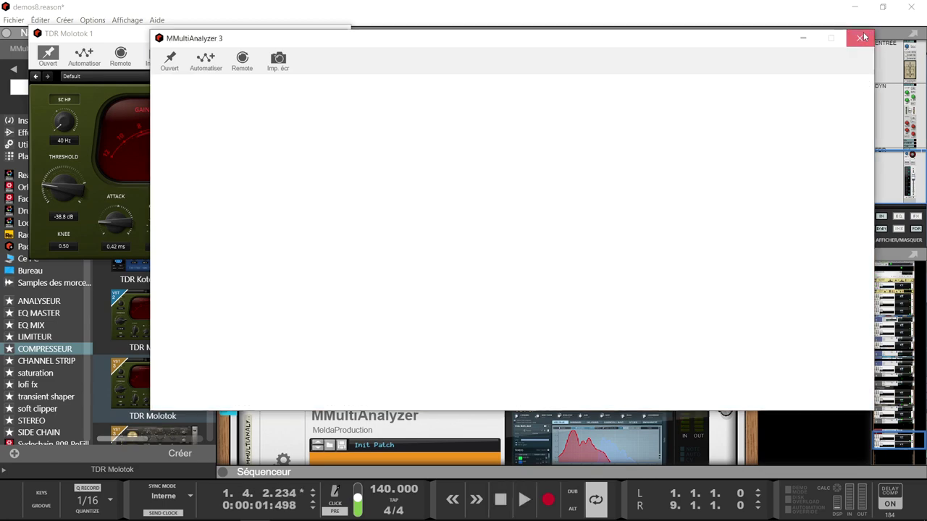
{"action": "left_click", "coordinate": [336, 33]}
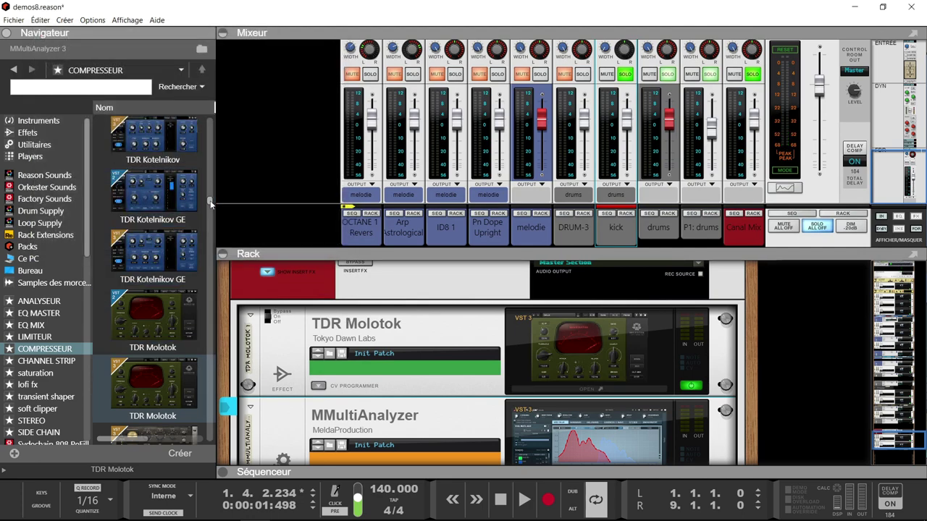
- Find H-Comp Stereo among the compressors and replace TDR Molotok on the 808 channel with it
{"action": "left_click_drag", "start_coordinate": [209, 200], "coordinate": [215, 240]}
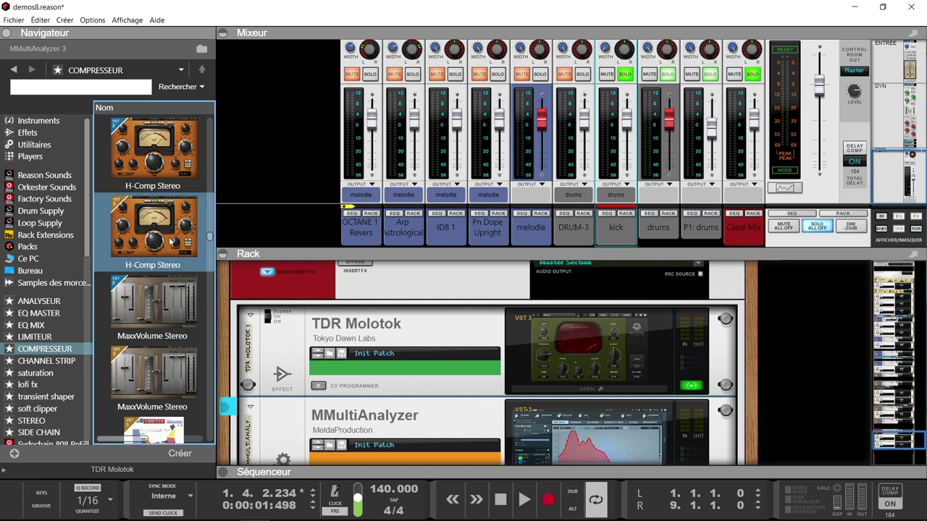
{"action": "left_click_drag", "start_coordinate": [157, 228], "coordinate": [346, 350]}
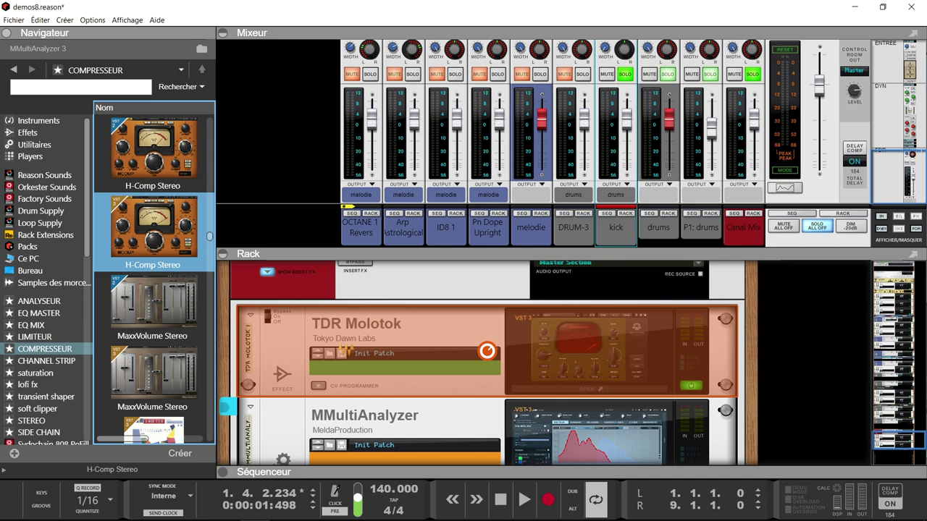
{"action": "left_click_drag", "start_coordinate": [346, 350], "coordinate": [609, 377]}
- Cable the kick's Spider Audio splitter output to H-Comp Stereo's sidechain input and return to the rack front
{"action": "key", "text": "Tab"}
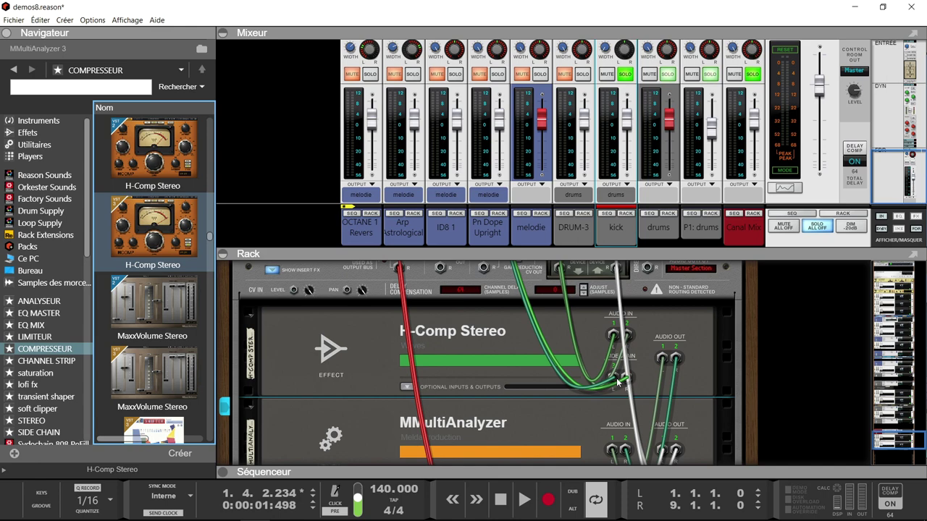
{"action": "left_click_drag", "start_coordinate": [616, 380], "coordinate": [417, 366]}
{"action": "scroll", "coordinate": [542, 354], "scroll_direction": "down", "scroll_amount": 10}
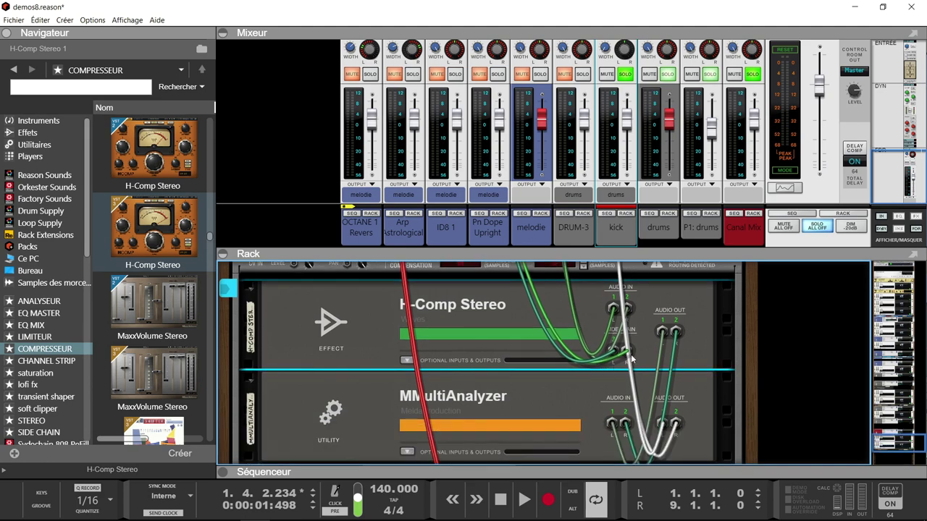
{"action": "key", "text": "Tab"}
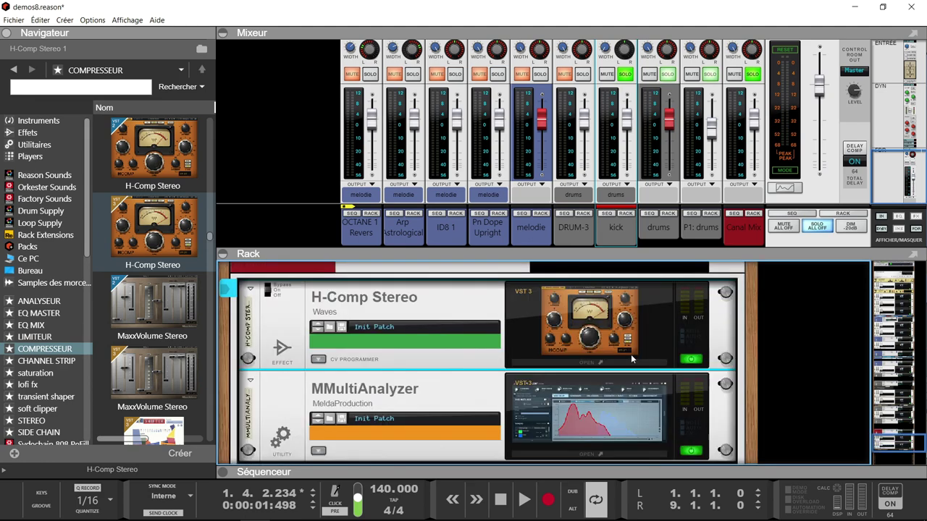
- Open H-Comp Stereo, adjust its release, lower its threshold and set its ratio to 24.20
{"action": "left_click", "coordinate": [583, 362]}
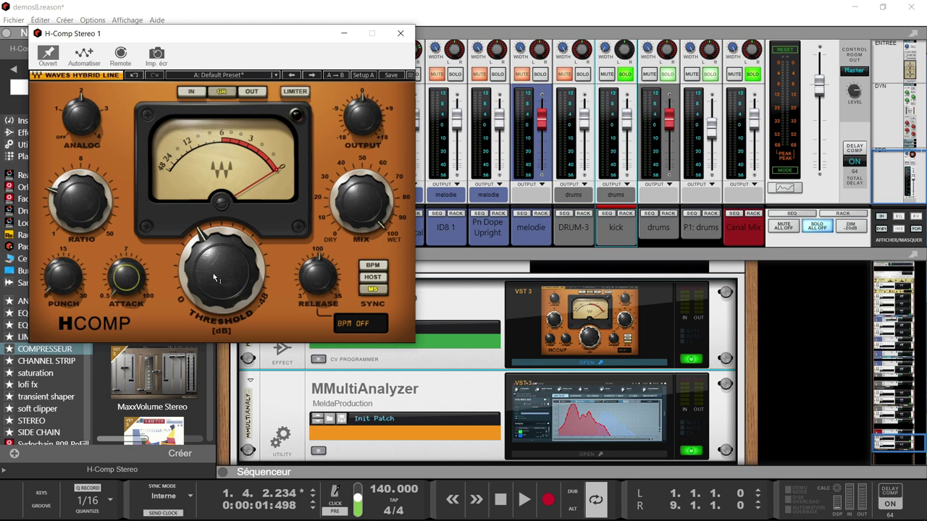
{"action": "left_click_drag", "start_coordinate": [316, 276], "coordinate": [317, 277]}
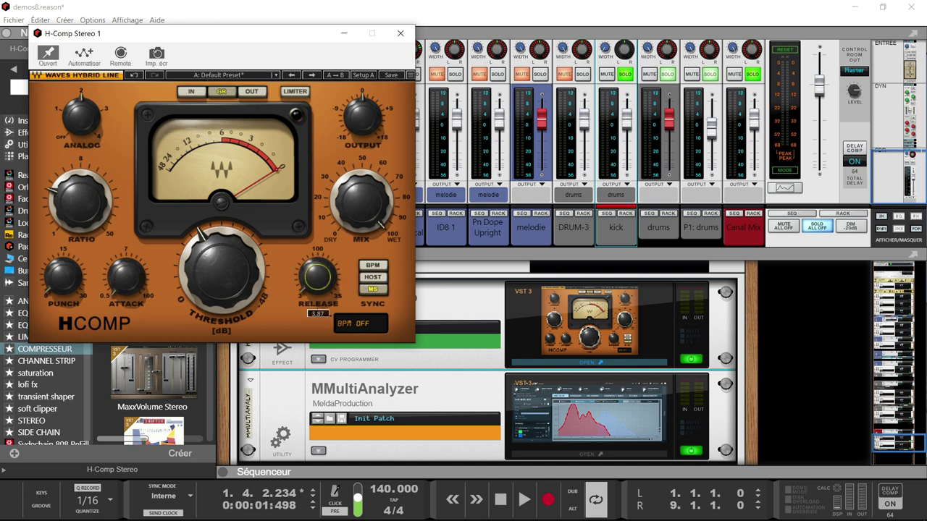
{"action": "left_click_drag", "start_coordinate": [220, 262], "coordinate": [221, 228]}
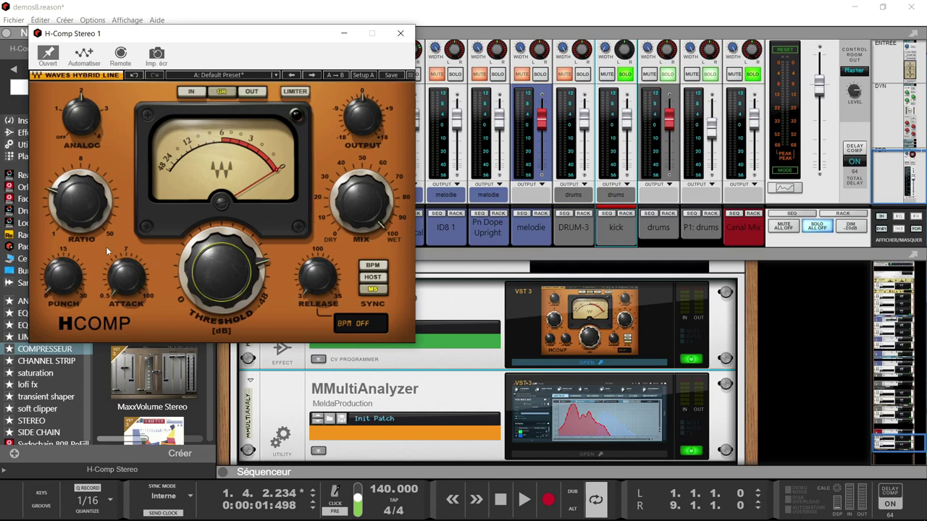
{"action": "left_click_drag", "start_coordinate": [74, 205], "coordinate": [75, 181]}
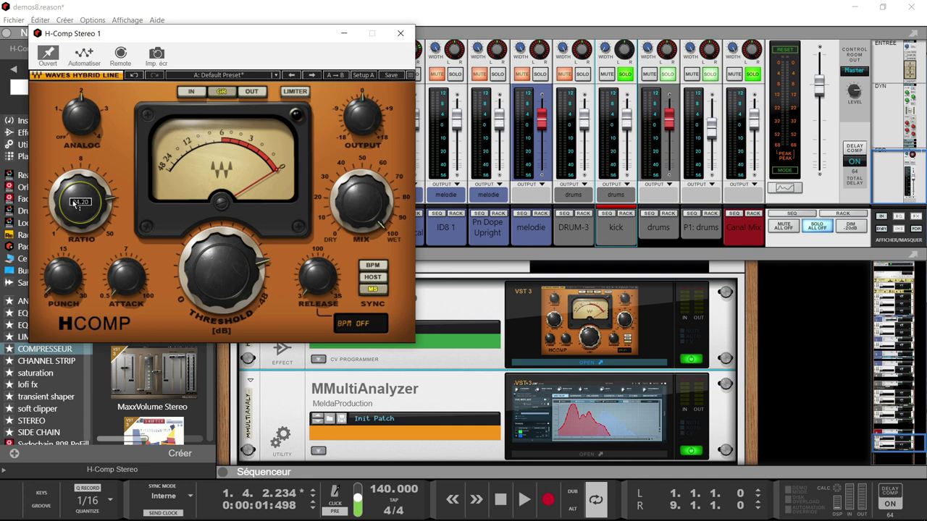
- Play the loop, open the 808's MMultiAnalyzer, and lower H-Comp's threshold to nearly its minimum
{"action": "key", "text": "space"}
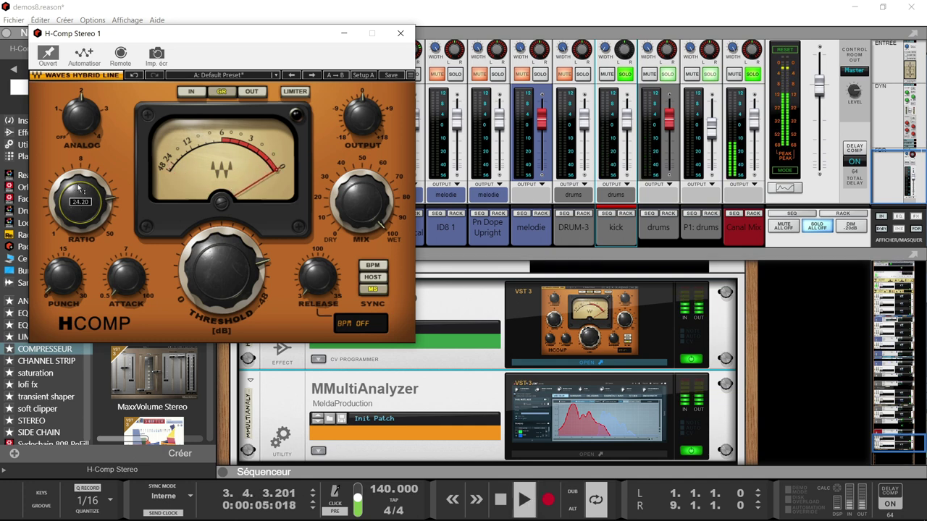
{"action": "left_click", "coordinate": [614, 452]}
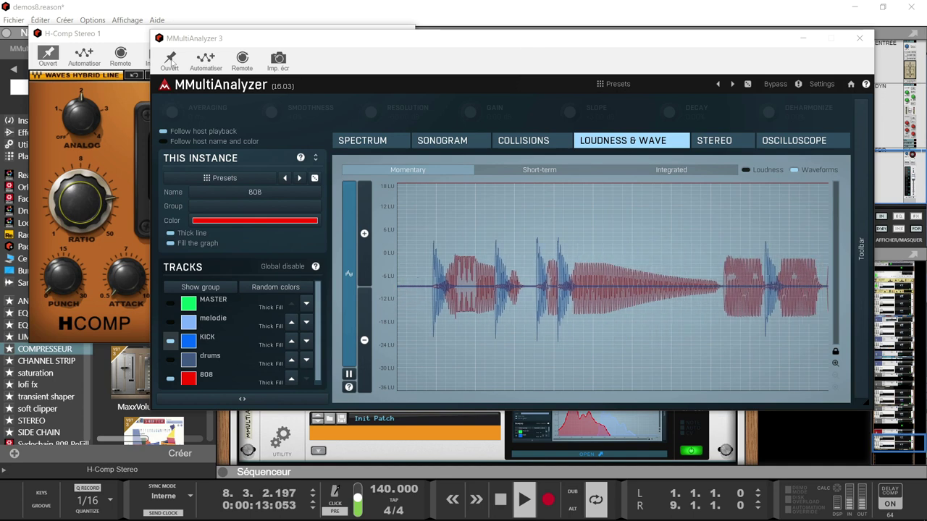
{"action": "left_click", "coordinate": [109, 33]}
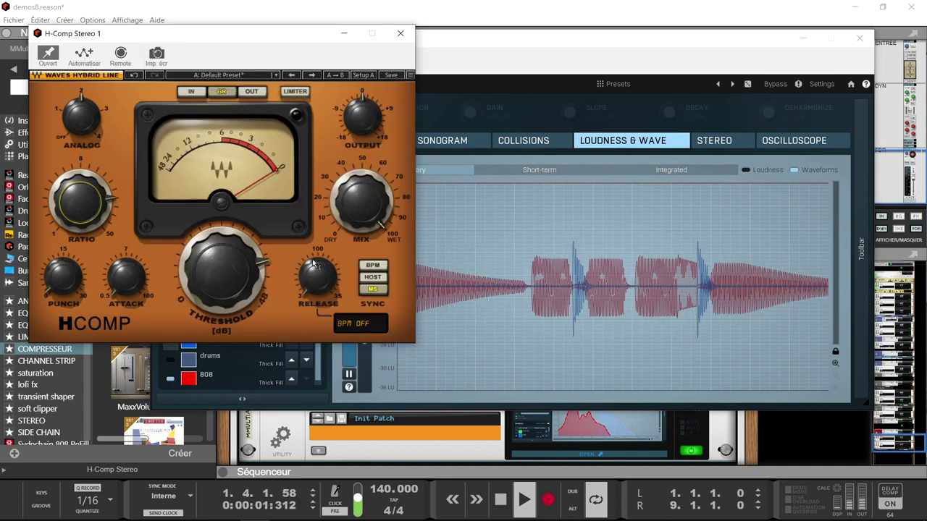
{"action": "left_click_drag", "start_coordinate": [221, 272], "coordinate": [221, 239]}
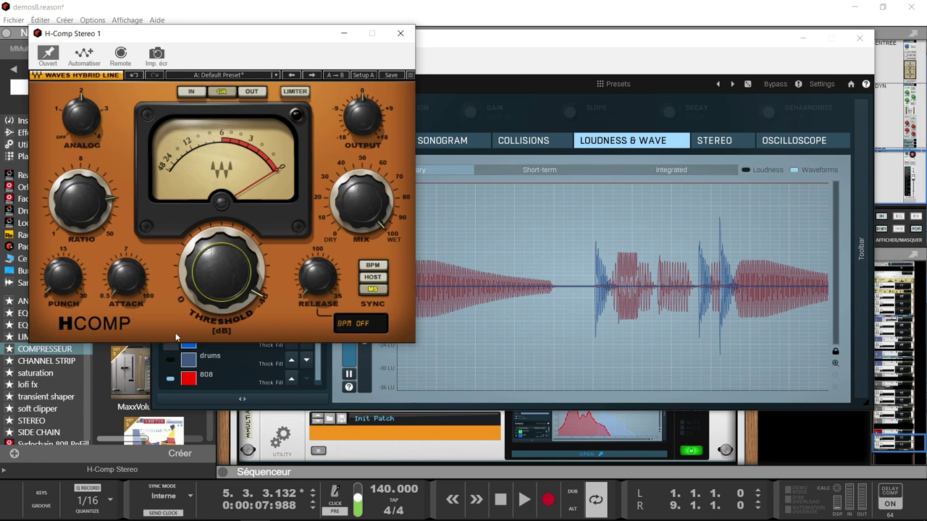
- Toggle the KICK trace in MMultiAnalyzer to examine how the 808 waveform ducks around the kick
{"action": "left_click_drag", "start_coordinate": [290, 39], "coordinate": [294, 5]}
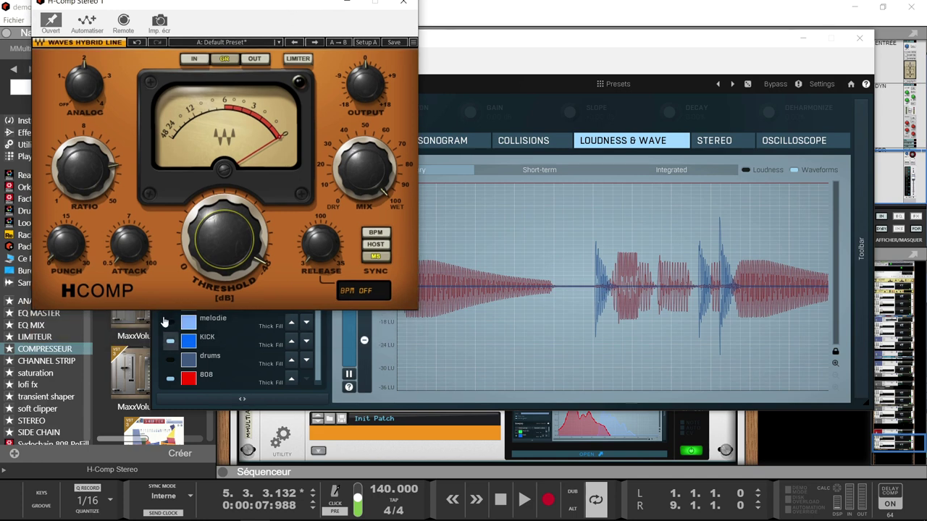
{"action": "left_click", "coordinate": [170, 343]}
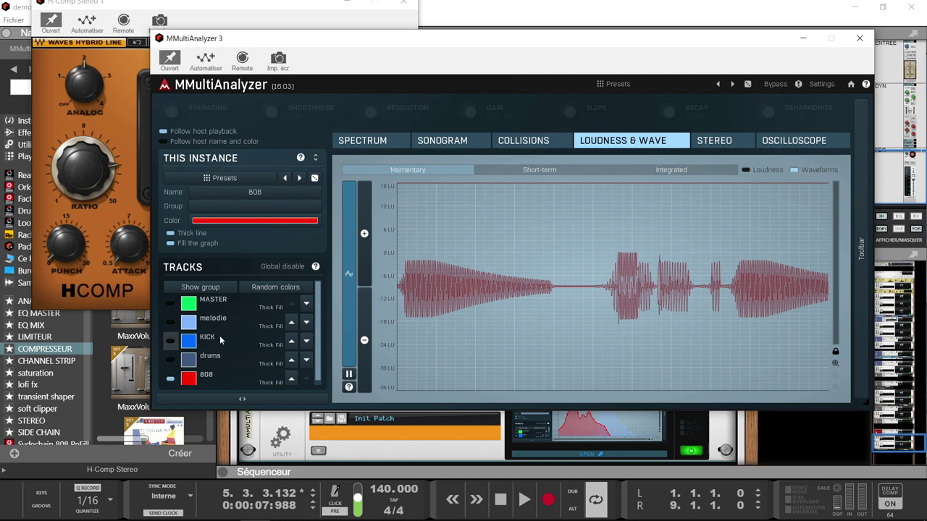
{"action": "left_click", "coordinate": [170, 344]}
{"action": "left_click", "coordinate": [170, 343]}
{"action": "left_click", "coordinate": [170, 344]}
{"action": "left_click", "coordinate": [170, 344]}
{"action": "left_click", "coordinate": [170, 344]}
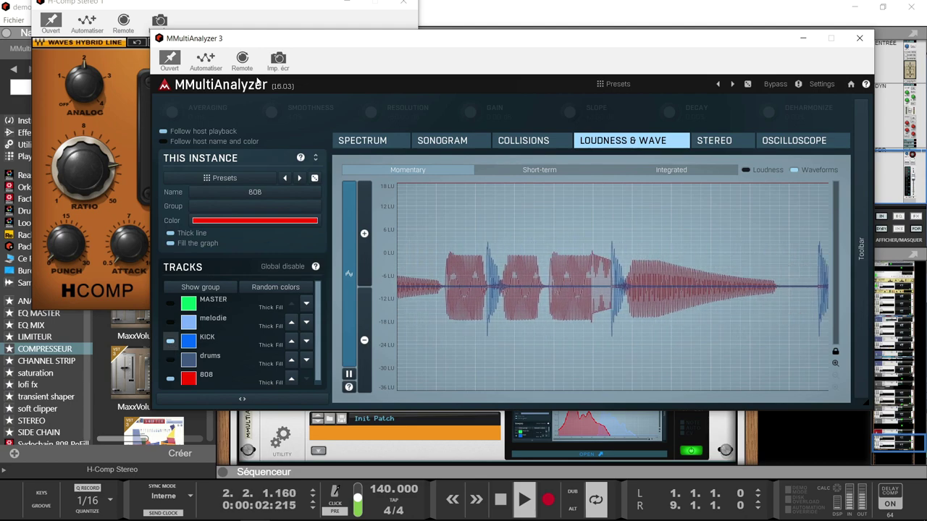
- Arrange both plugin windows for viewing, set H-Comp's ratio to 20.73 and threshold to -35.9 dB during playback, and stop
{"action": "left_click_drag", "start_coordinate": [246, 37], "coordinate": [391, 60]}
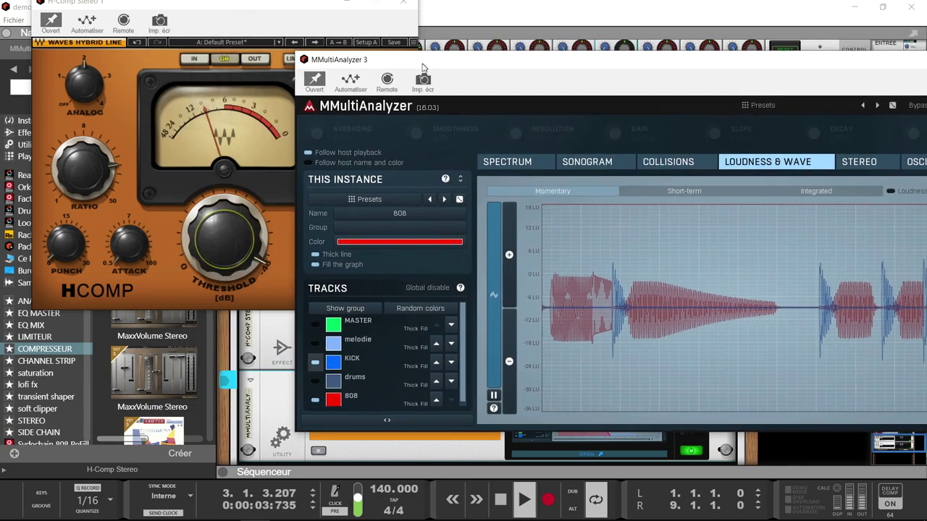
{"action": "left_click", "coordinate": [218, 14]}
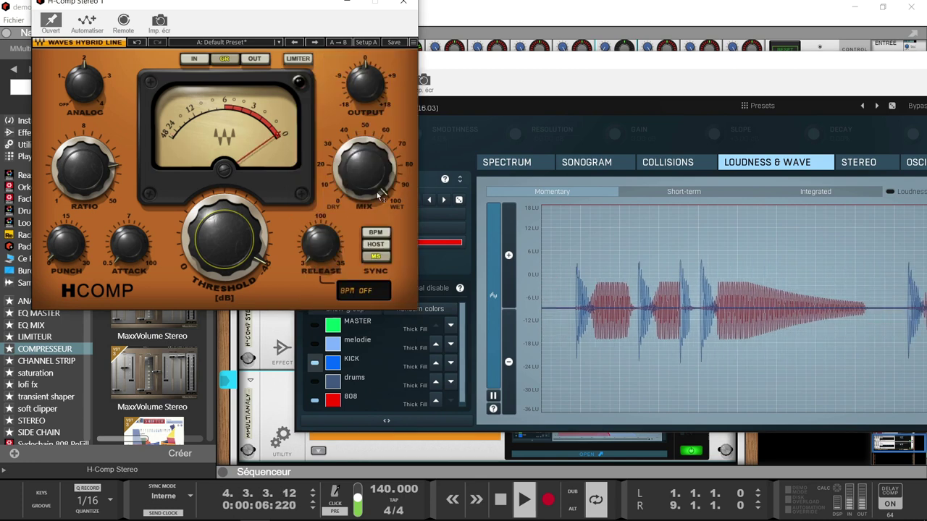
{"action": "left_click_drag", "start_coordinate": [229, 250], "coordinate": [229, 232]}
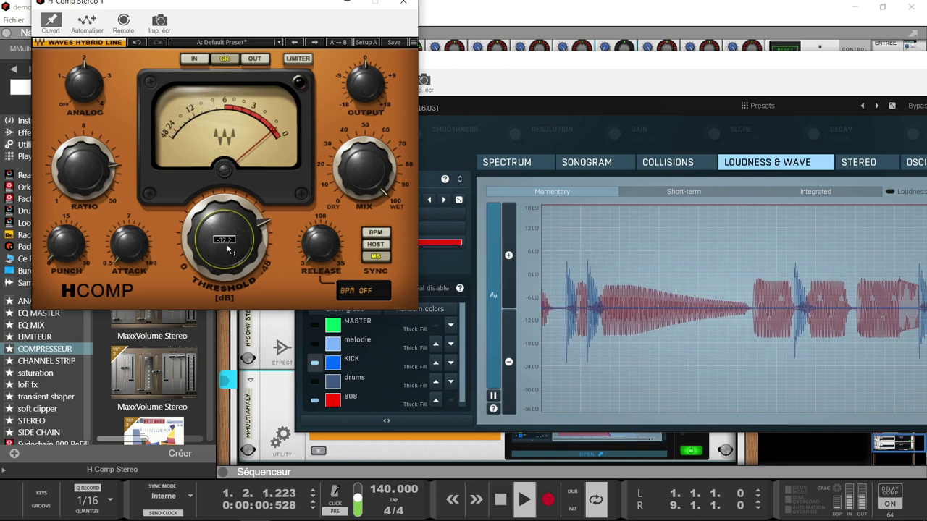
{"action": "left_click", "coordinate": [83, 168]}
{"action": "left_click_drag", "start_coordinate": [83, 169], "coordinate": [83, 171]}
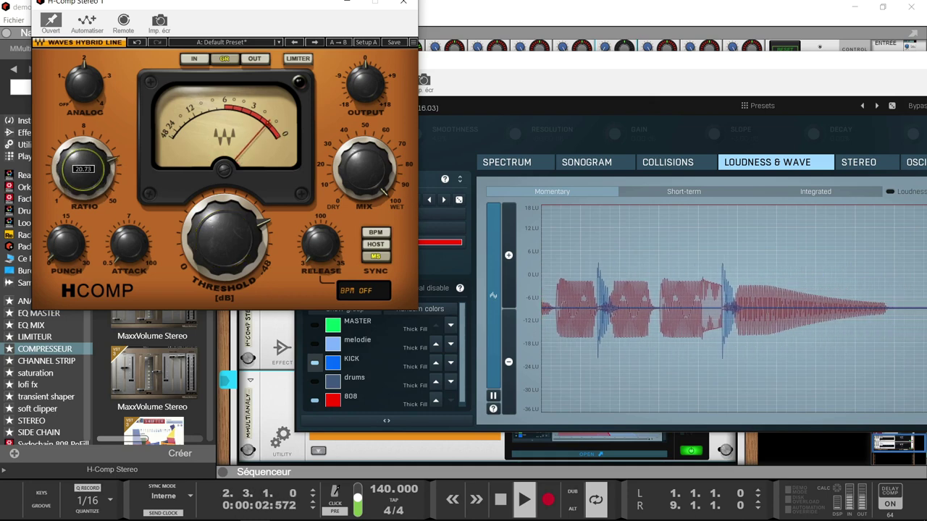
{"action": "left_click_drag", "start_coordinate": [224, 240], "coordinate": [224, 237]}
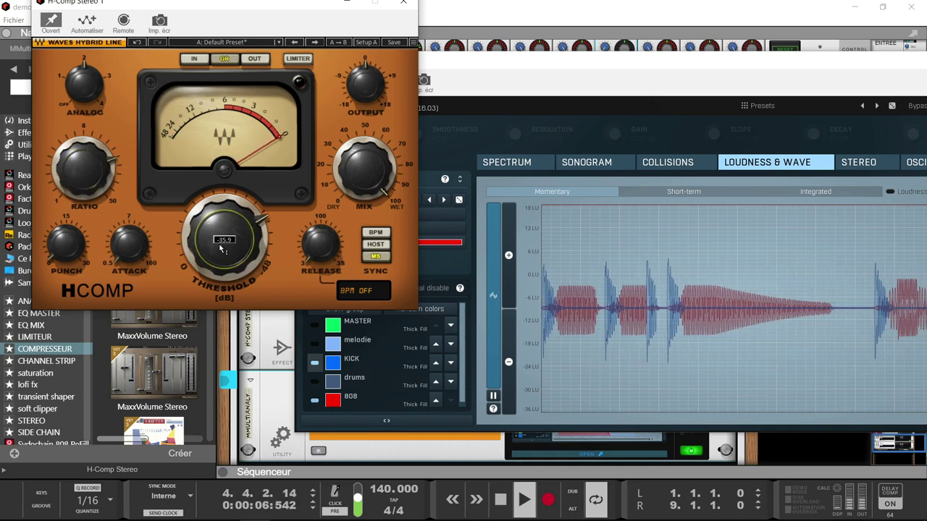
{"action": "key", "text": "space"}
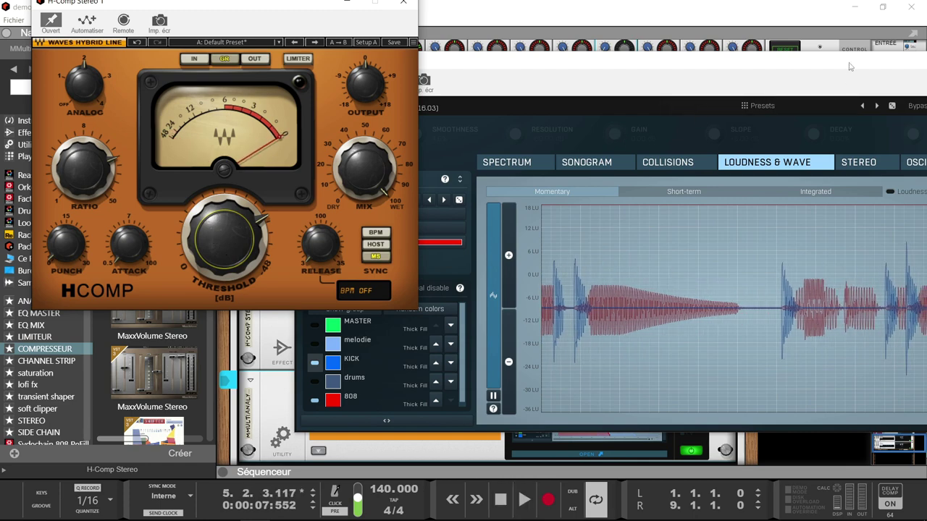
- Close MMultiAnalyzer, clear all channel solos, and listen to the full mix with the sidechained 808
{"action": "left_click_drag", "start_coordinate": [874, 67], "coordinate": [678, 177]}
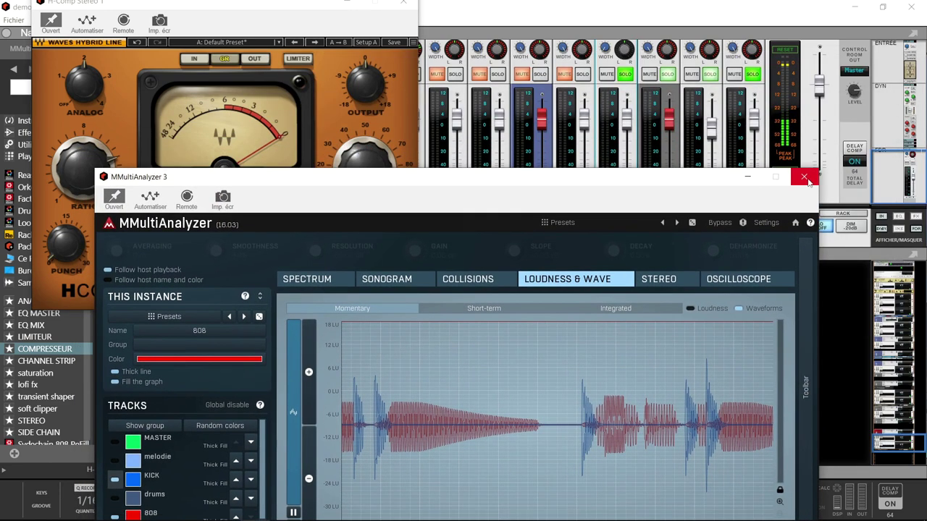
{"action": "left_click", "coordinate": [814, 206]}
{"action": "left_click", "coordinate": [818, 227]}
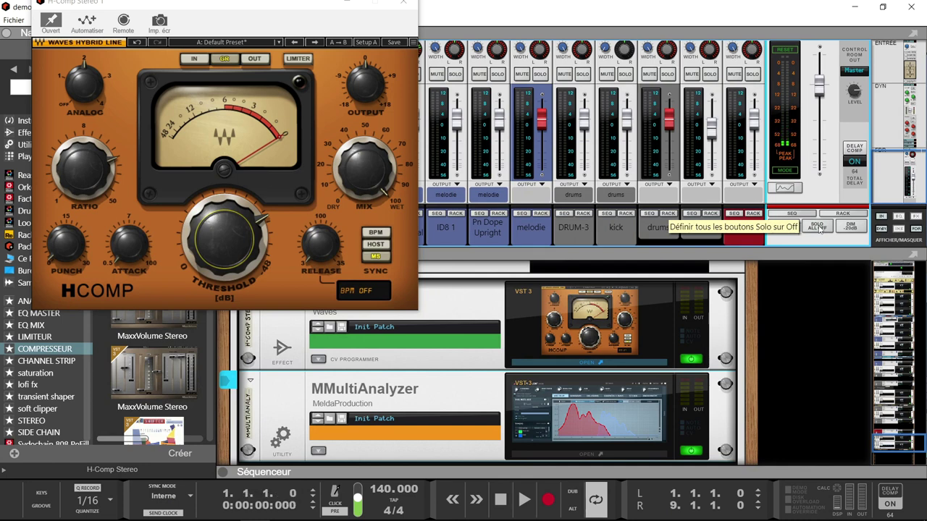
{"action": "key", "text": "space"}
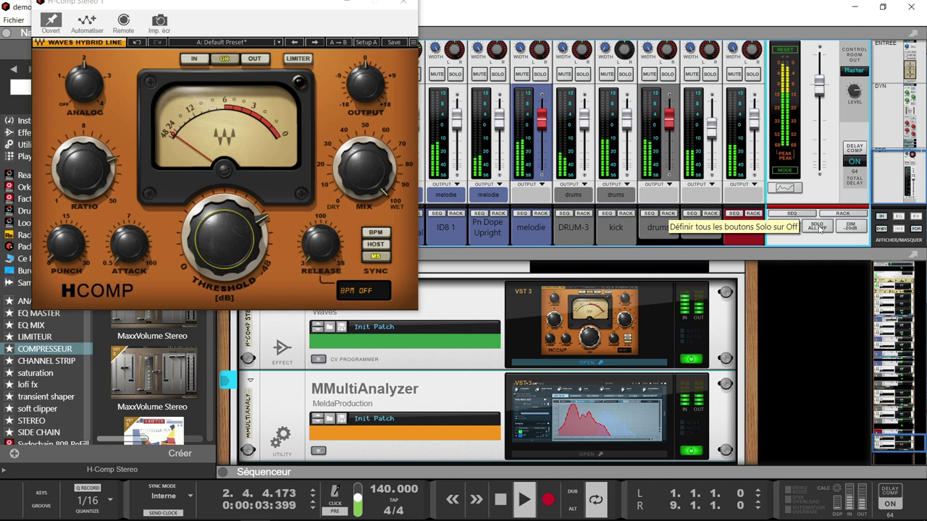
{"action": "key", "text": "space"}
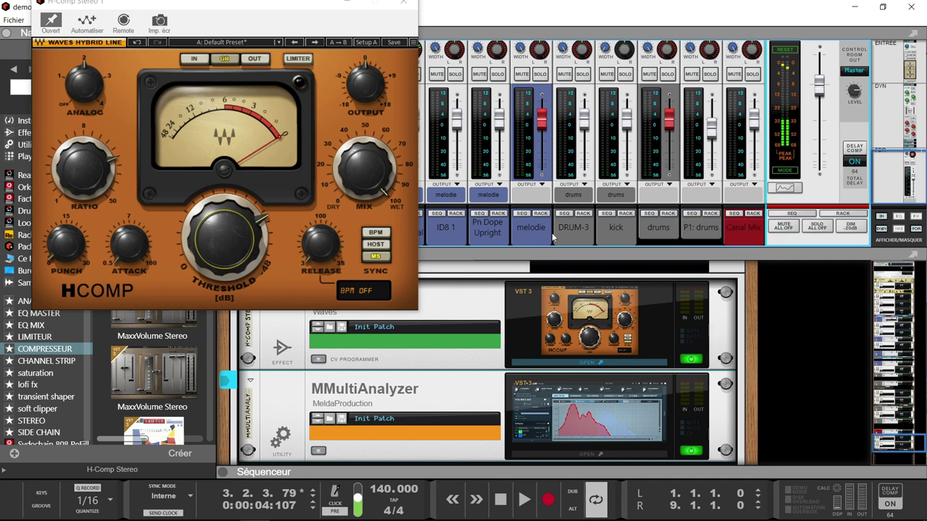
- Show the melodie channel in the rack, close the H-Comp window, and insert H-Comp Stereo before the channel's MMultiAnalyzer
{"action": "left_click", "coordinate": [541, 214]}
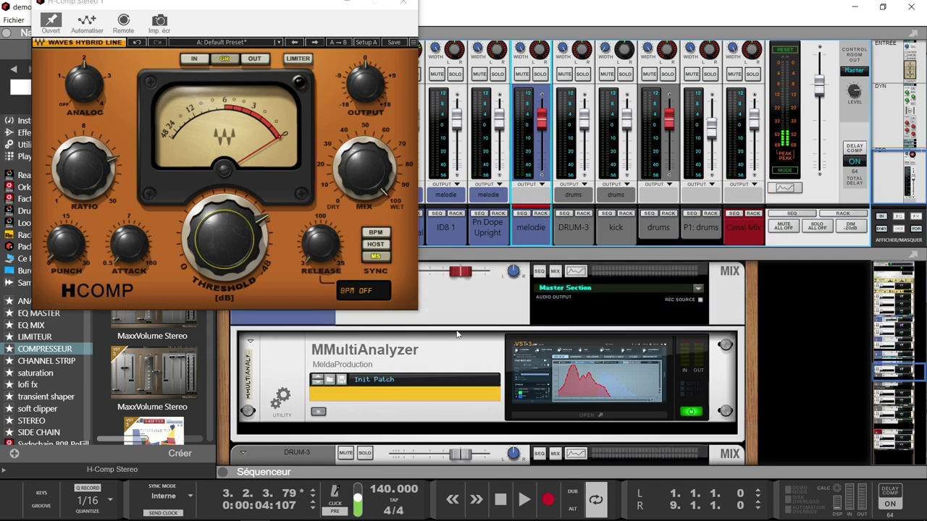
{"action": "left_click", "coordinate": [404, 5]}
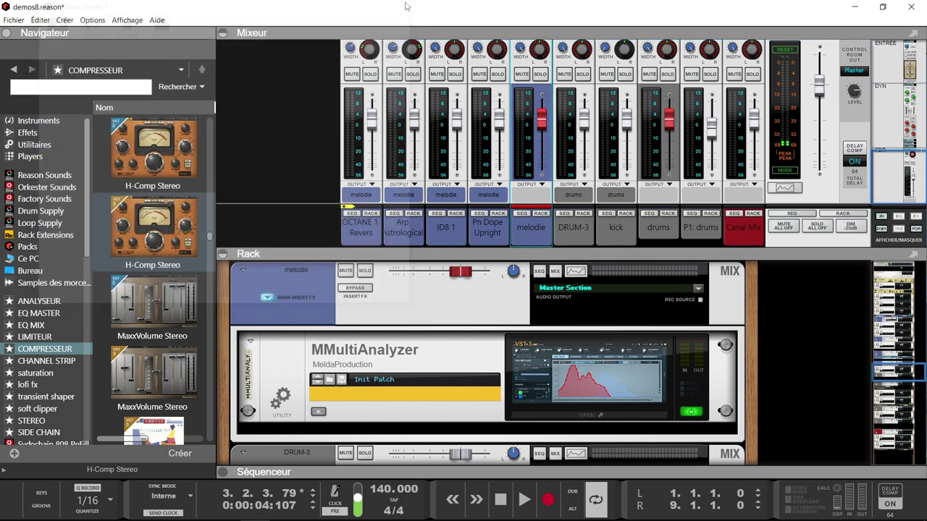
{"action": "mouse_move", "coordinate": [139, 230]}
{"action": "left_mouse_down"}
{"action": "mouse_move", "coordinate": [433, 318]}
{"action": "mouse_move", "coordinate": [444, 356]}
{"action": "mouse_move", "coordinate": [471, 362]}
{"action": "left_mouse_up"}
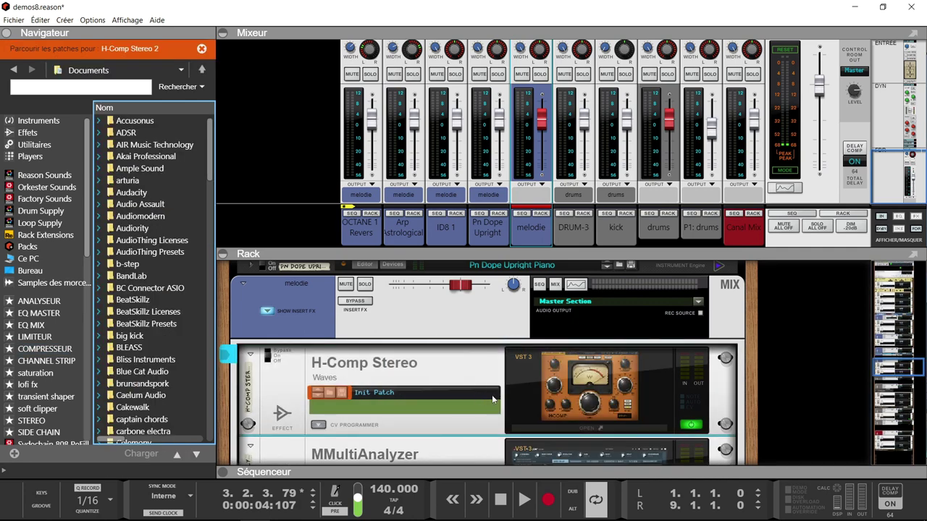
- Cable the kick's splitter output to the sidechain input of melodie's H-Comp Stereo and return to the rack front
{"action": "key", "text": "Tab"}
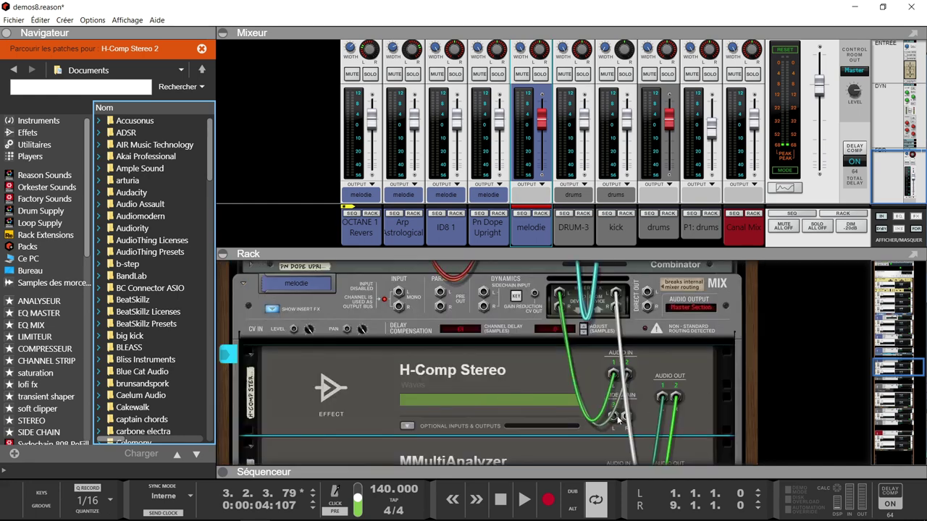
{"action": "mouse_move", "coordinate": [618, 419]}
{"action": "left_mouse_down"}
{"action": "mouse_move", "coordinate": [619, 439]}
{"action": "mouse_move", "coordinate": [588, 504]}
{"action": "mouse_move", "coordinate": [594, 463]}
{"action": "mouse_move", "coordinate": [507, 393]}
{"action": "mouse_move", "coordinate": [427, 369]}
{"action": "left_mouse_up"}
{"action": "scroll", "coordinate": [495, 355], "scroll_direction": "up", "scroll_amount": 10}
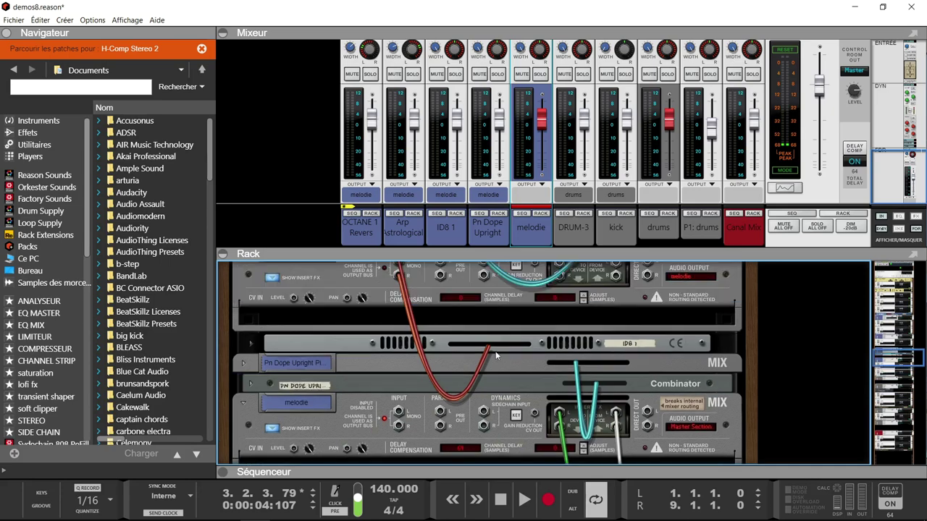
{"action": "scroll", "coordinate": [496, 355], "scroll_direction": "down", "scroll_amount": 2}
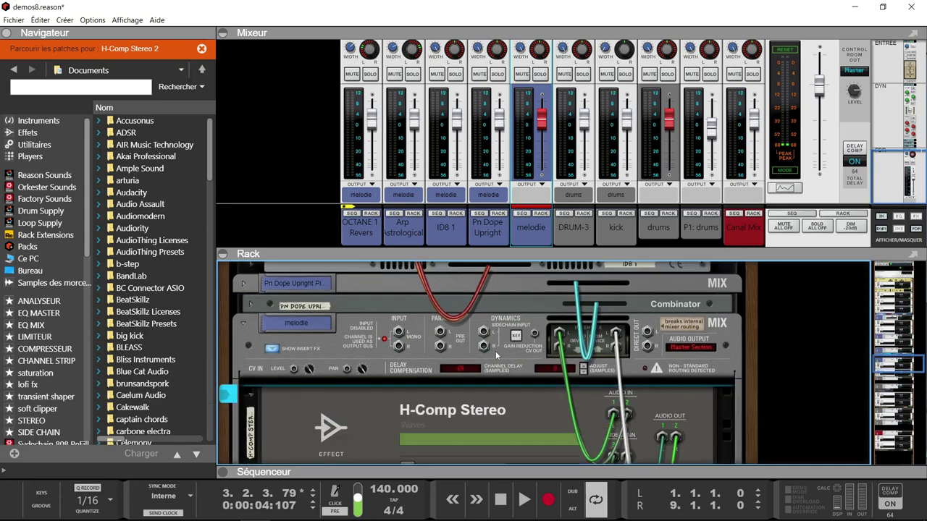
{"action": "left_click", "coordinate": [543, 214]}
{"action": "key", "text": "Tab"}
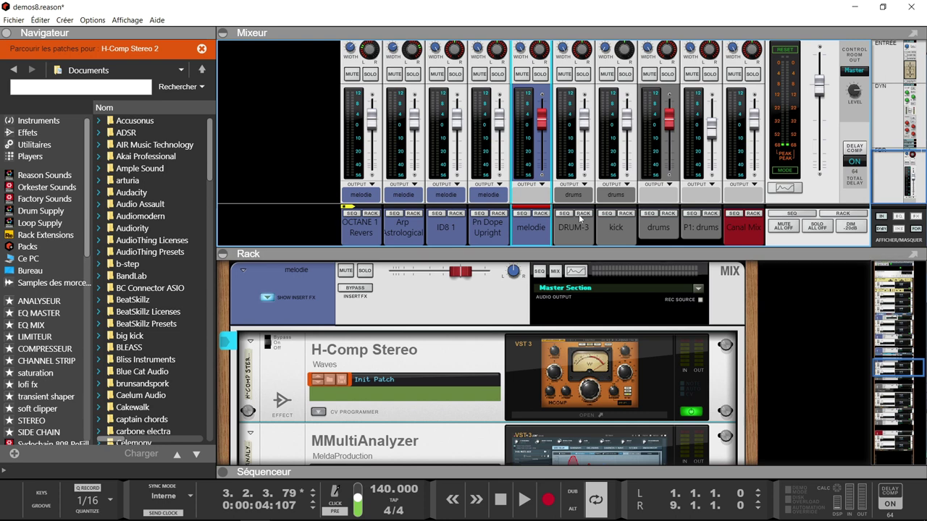
- Solo the melodie bus together with the kick, leaving the drums bus's own solo off
{"action": "left_click", "coordinate": [540, 74]}
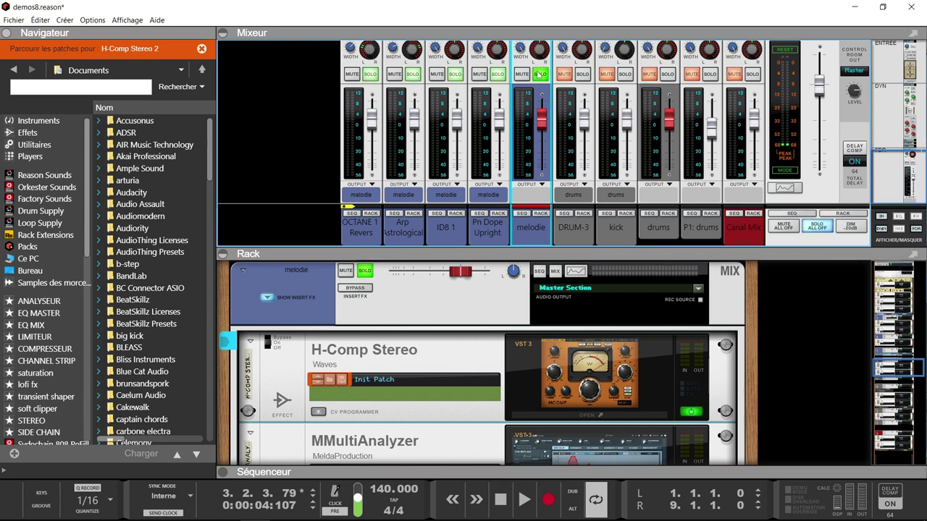
{"action": "left_click", "coordinate": [666, 74]}
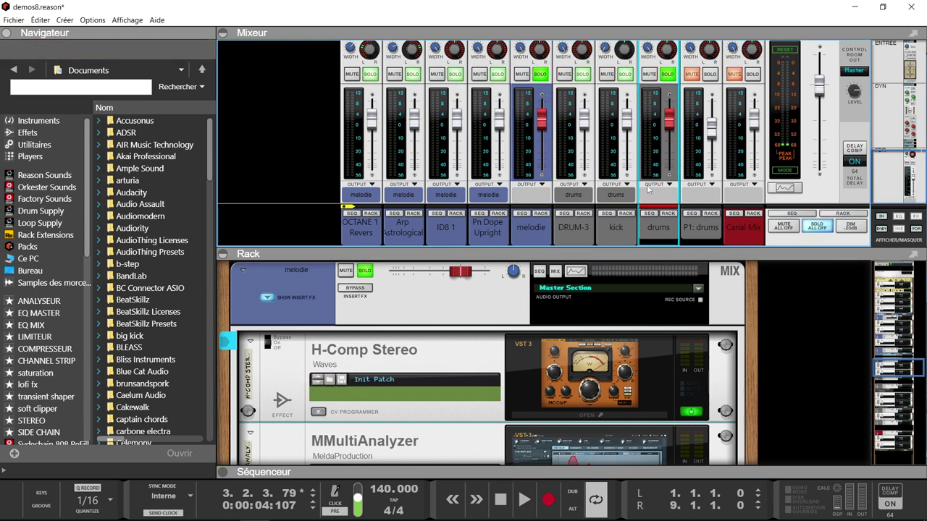
{"action": "left_click", "coordinate": [667, 75]}
{"action": "left_click", "coordinate": [624, 75]}
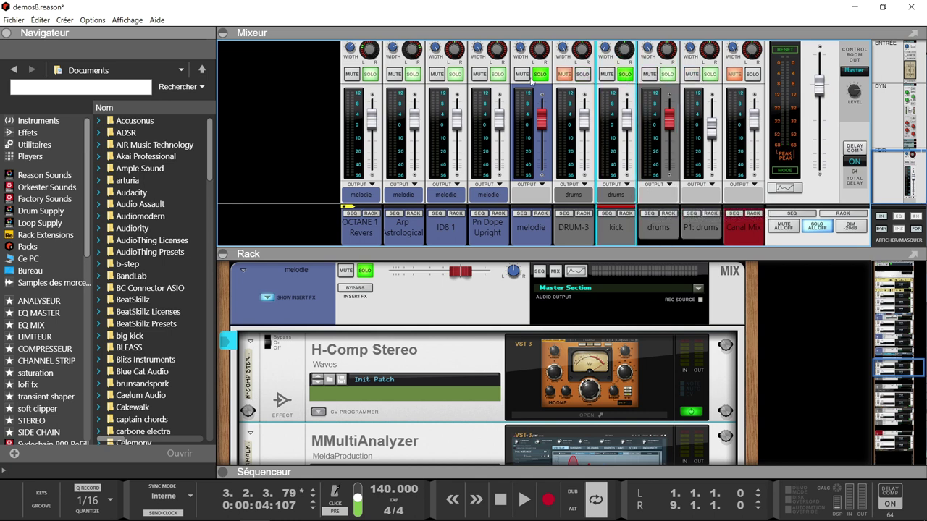
- Open melodie's H-Comp Stereo, lower its threshold, set the ratio to 27.71, and adjust the attack and release
{"action": "left_click", "coordinate": [561, 382]}
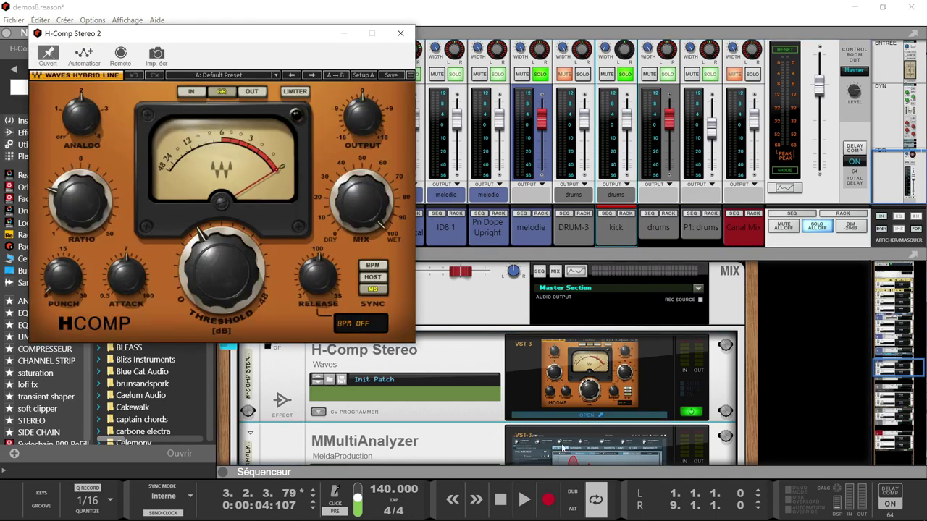
{"action": "left_click_drag", "start_coordinate": [221, 280], "coordinate": [221, 217]}
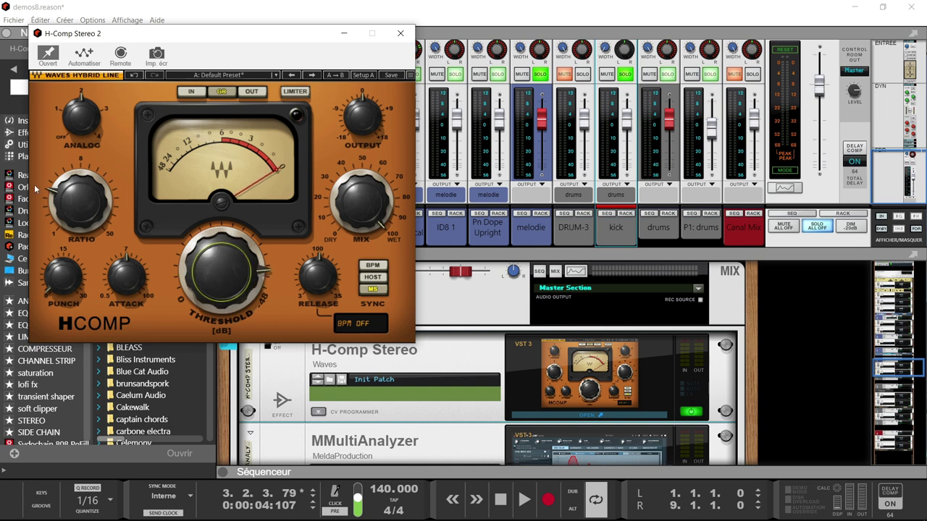
{"action": "left_click_drag", "start_coordinate": [63, 219], "coordinate": [63, 184]}
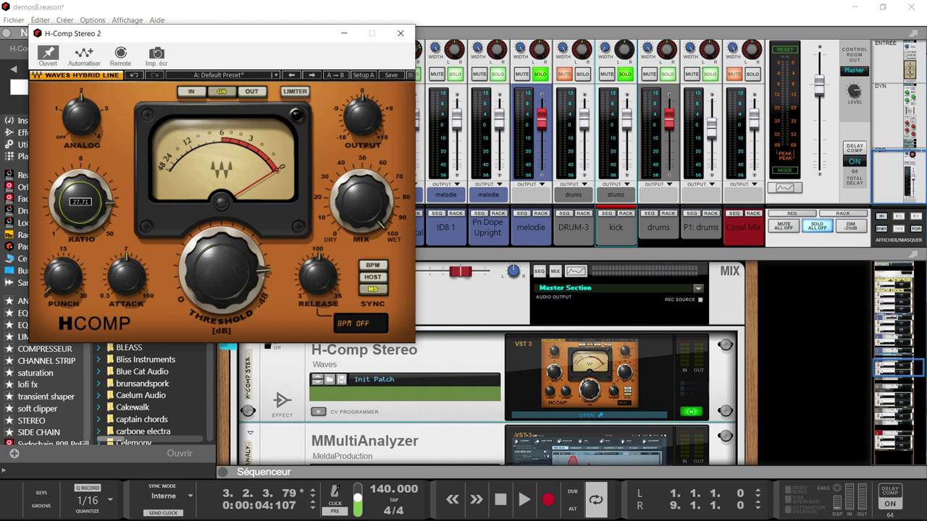
{"action": "left_click_drag", "start_coordinate": [127, 273], "coordinate": [128, 270]}
{"action": "left_click_drag", "start_coordinate": [319, 282], "coordinate": [319, 281]}
- Open melodie's MMultiAnalyzer and hide the MASTER, drums and 808 traces
{"action": "left_click", "coordinate": [563, 469]}
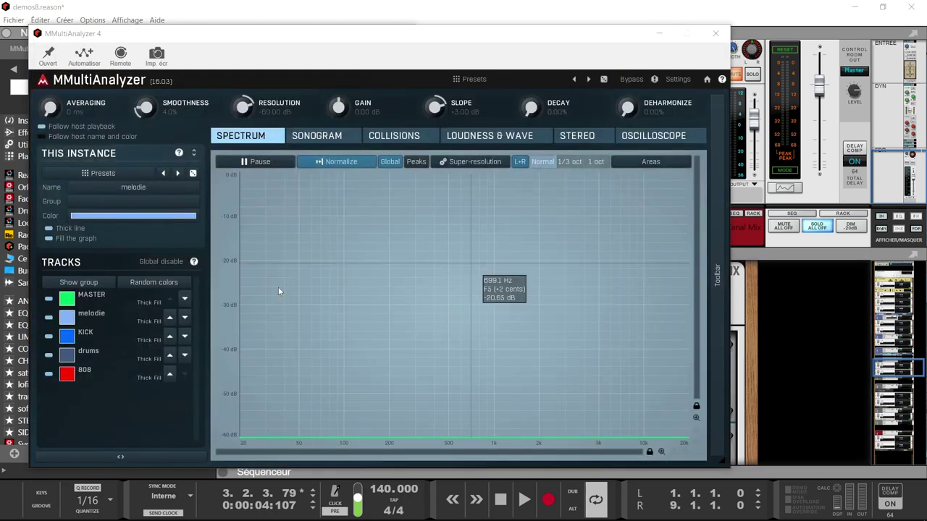
{"action": "left_click", "coordinate": [49, 301]}
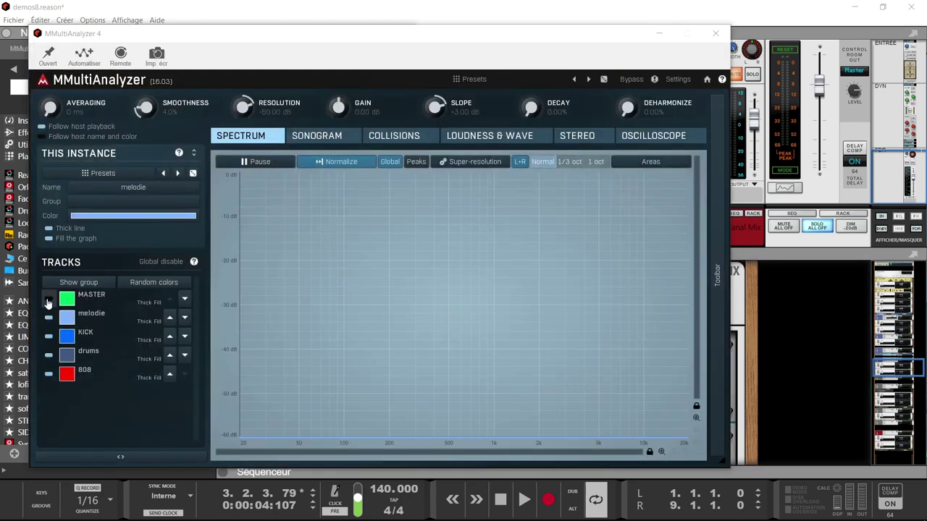
{"action": "left_click", "coordinate": [49, 357]}
{"action": "left_click", "coordinate": [48, 376]}
- Play the loop and display only waveforms in MMultiAnalyzer's Loudness & Wave view, with the loudness curves hidden
{"action": "key", "text": "space"}
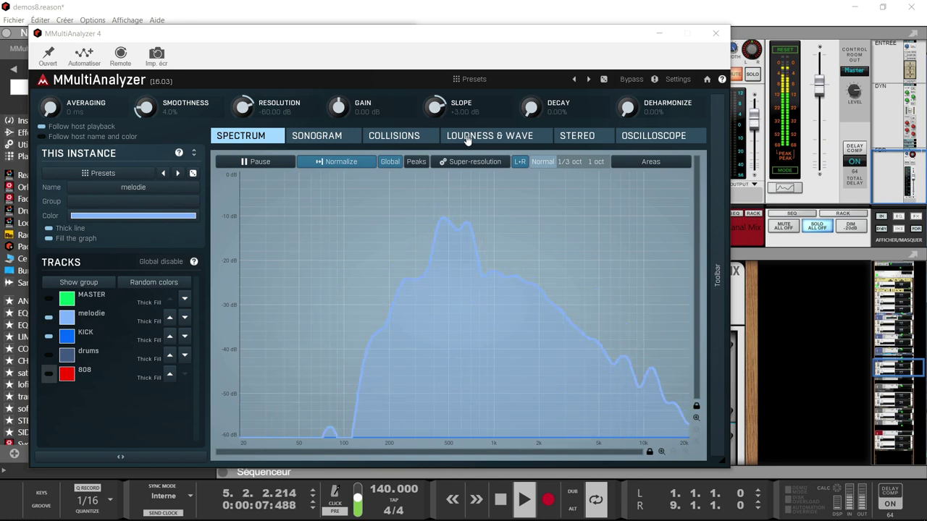
{"action": "left_click", "coordinate": [468, 138]}
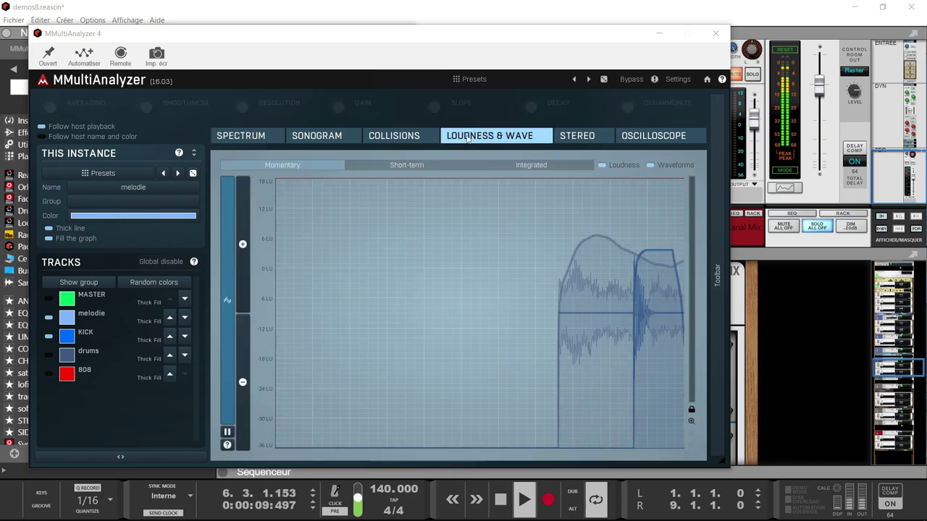
{"action": "left_click", "coordinate": [602, 165]}
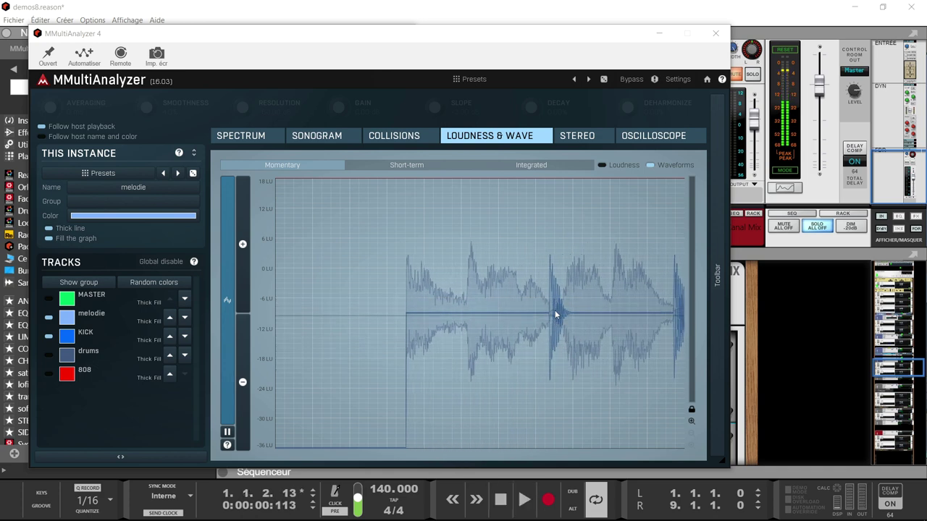
- Compare the melodie waveform with and without the KICK trace to examine the ducking at each kick hit
{"action": "left_click", "coordinate": [49, 337]}
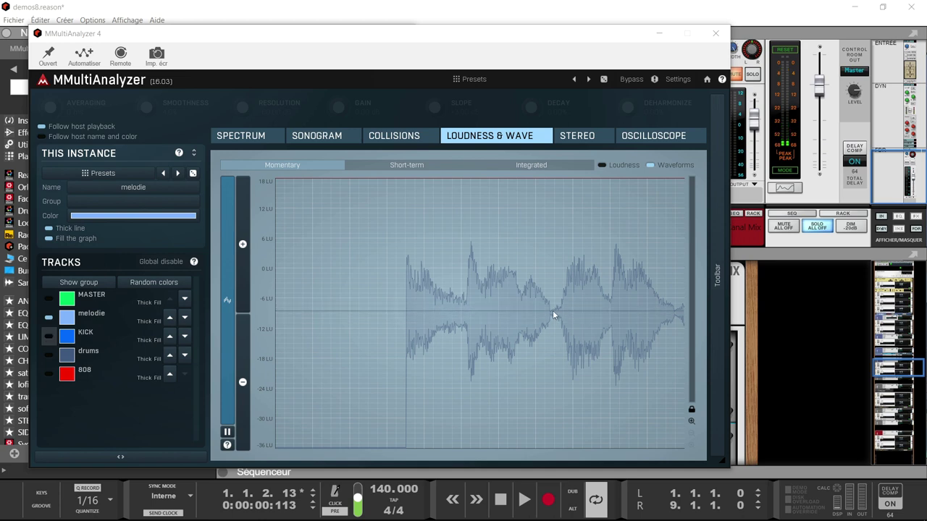
{"action": "left_click", "coordinate": [49, 337]}
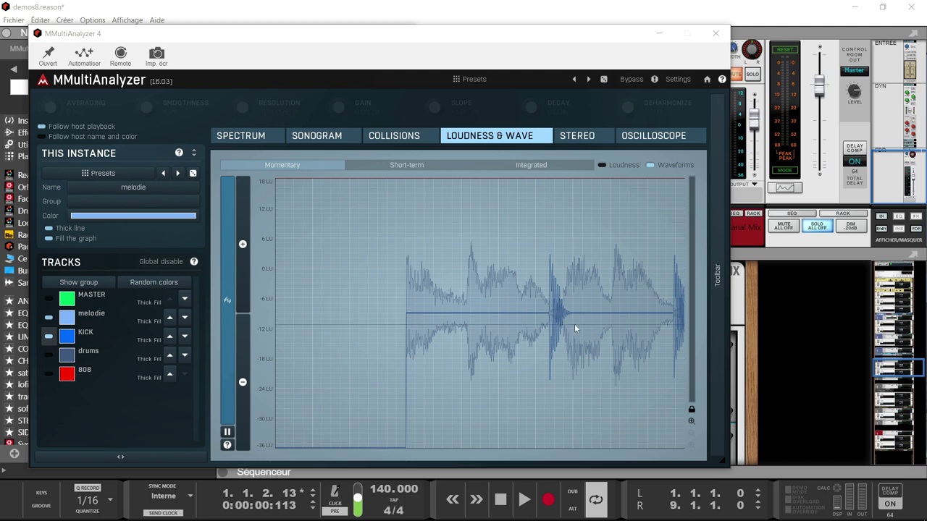
{"action": "left_click", "coordinate": [48, 337]}
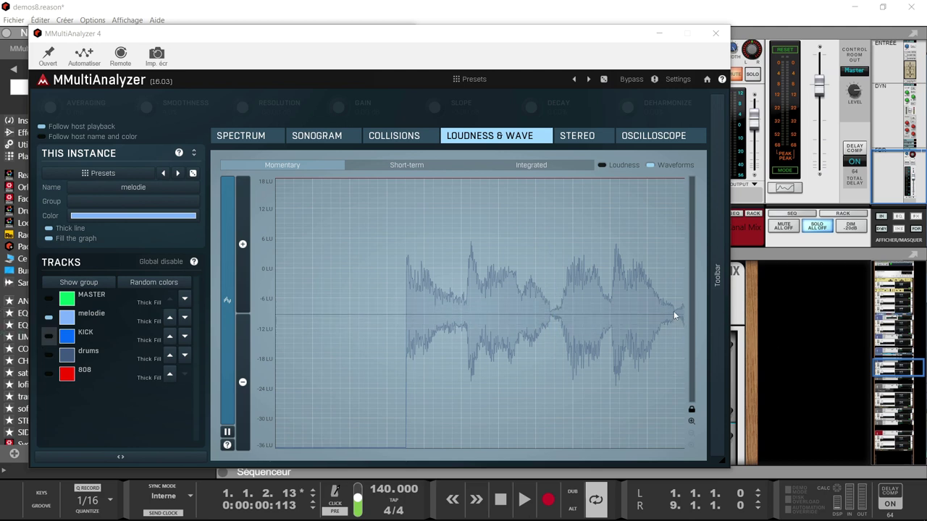
{"action": "left_click", "coordinate": [49, 337]}
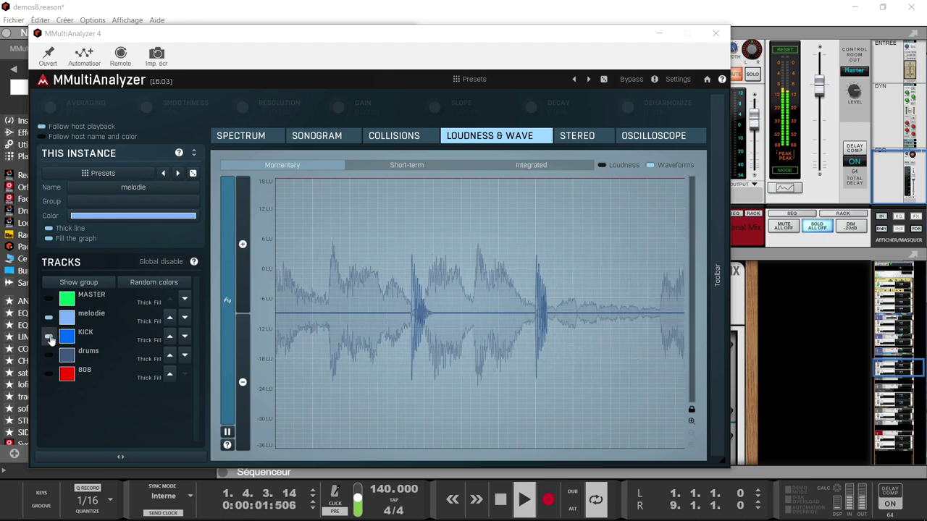
- Arrange the MMultiAnalyzer and H-Comp Stereo windows so the compressor controls and the waveform graph can be seen together
{"action": "left_click", "coordinate": [162, 36]}
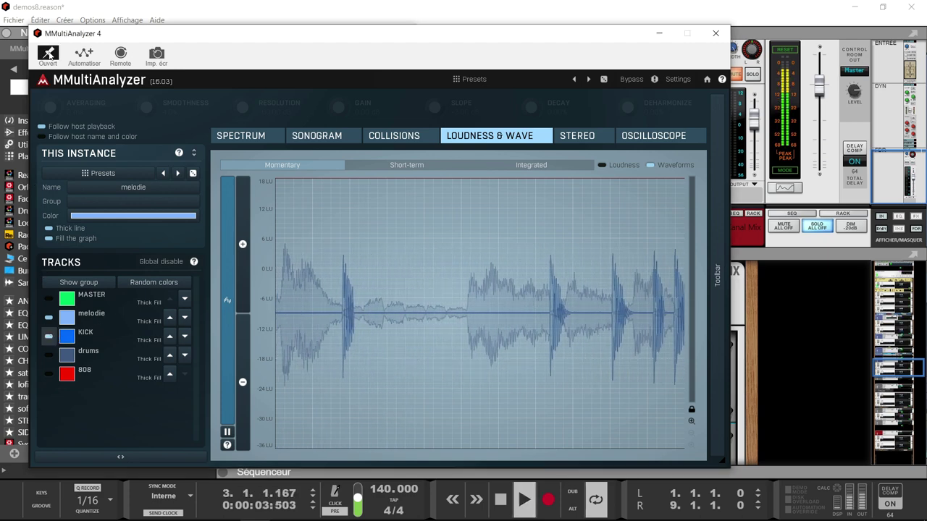
{"action": "left_click_drag", "start_coordinate": [162, 36], "coordinate": [434, 42]}
{"action": "left_click_drag", "start_coordinate": [224, 34], "coordinate": [286, 60]}
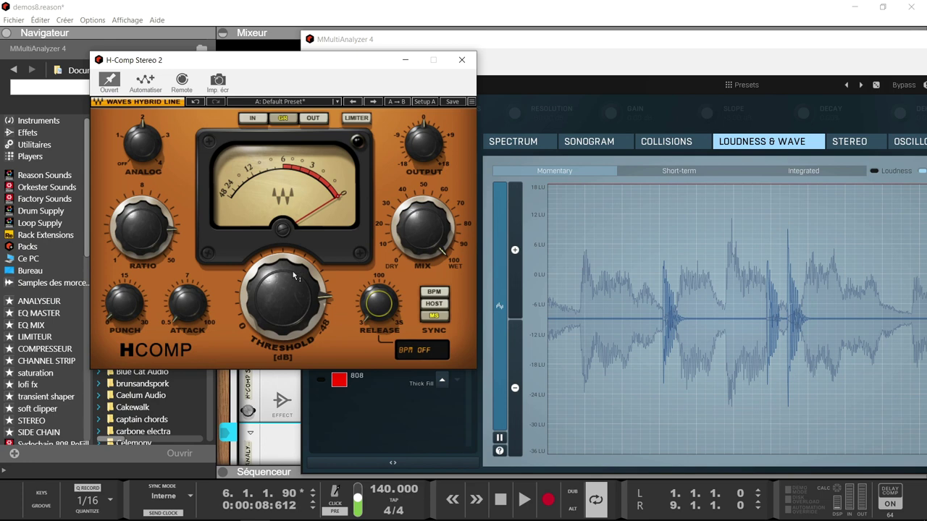
- Set melodie's H-Comp threshold to -17.4 dB and its ratio to 14.69 while the loop plays
{"action": "left_click_drag", "start_coordinate": [140, 231], "coordinate": [139, 241]}
{"action": "left_click_drag", "start_coordinate": [306, 297], "coordinate": [306, 284]}
{"action": "key", "text": "space"}
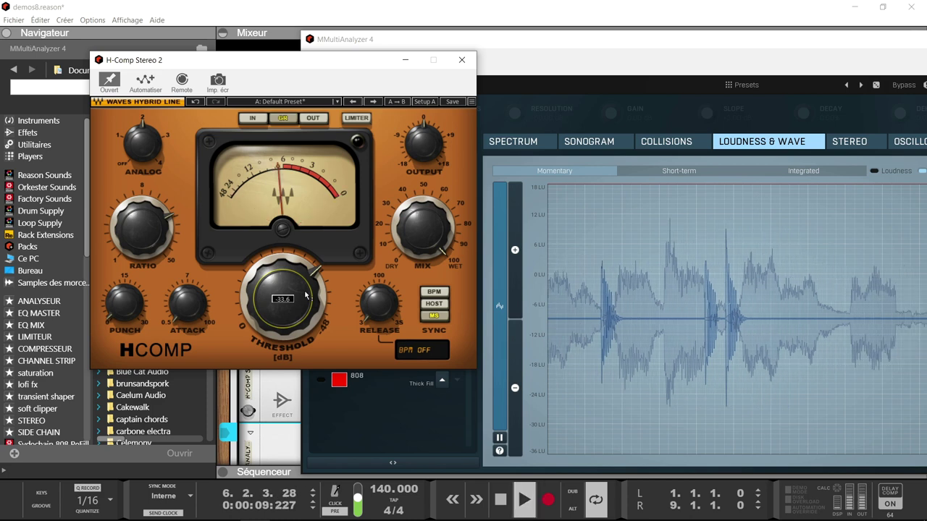
{"action": "left_click_drag", "start_coordinate": [306, 297], "coordinate": [306, 279]}
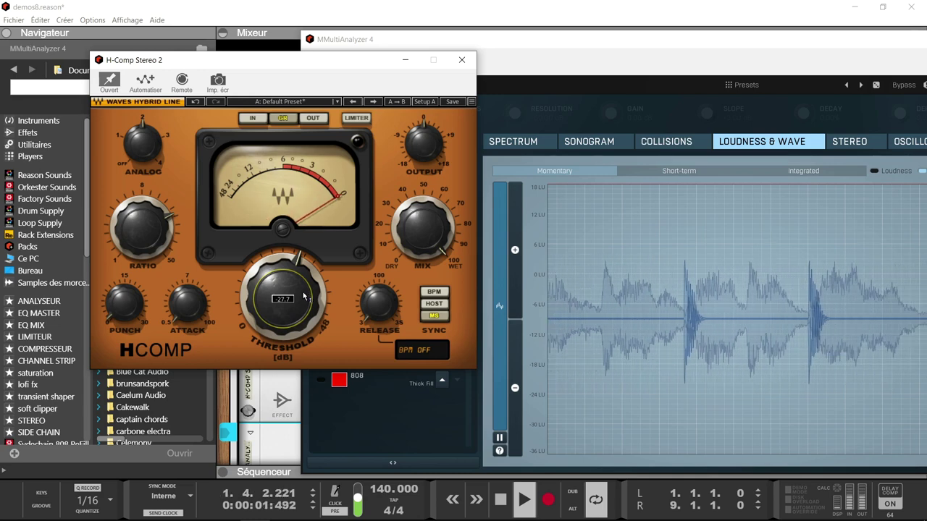
{"action": "left_click_drag", "start_coordinate": [304, 297], "coordinate": [305, 285]}
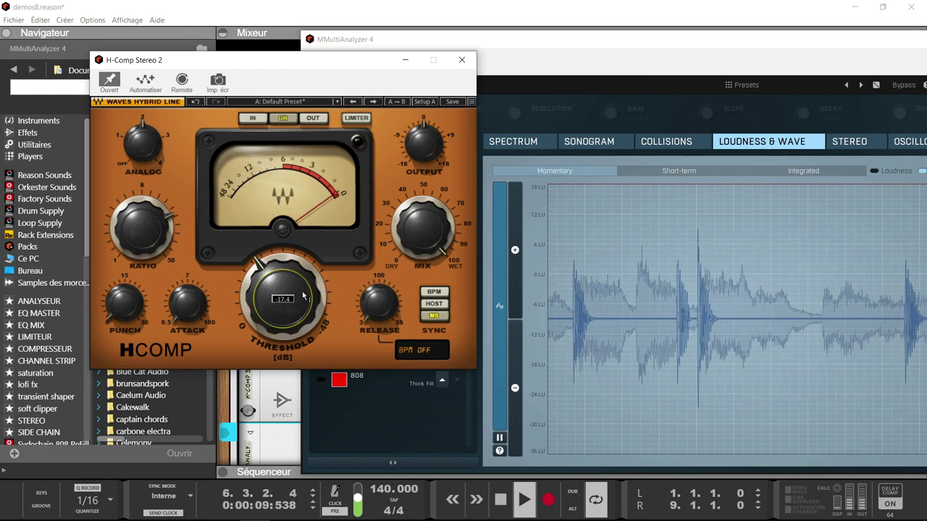
{"action": "left_click_drag", "start_coordinate": [142, 227], "coordinate": [142, 221]}
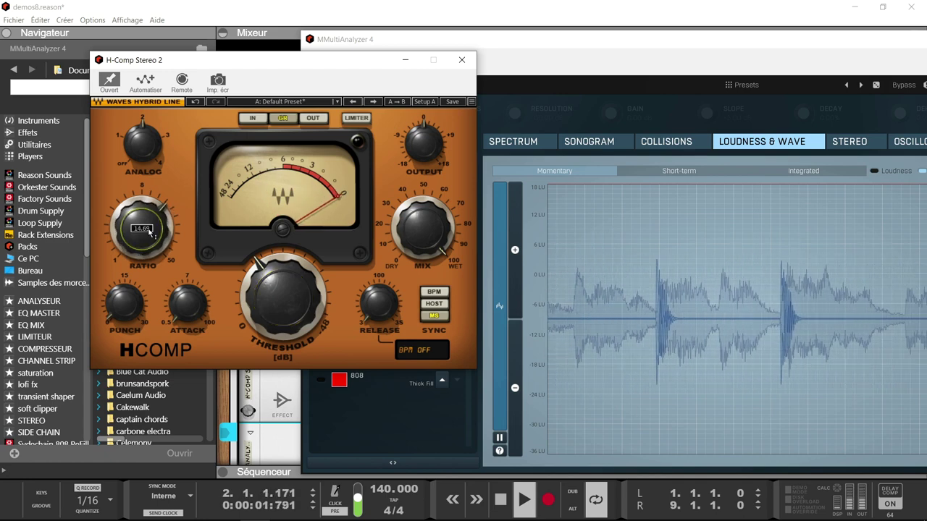
- Close melodie's MMultiAnalyzer window and turn off all solos in the mixer
{"action": "left_click", "coordinate": [746, 44]}
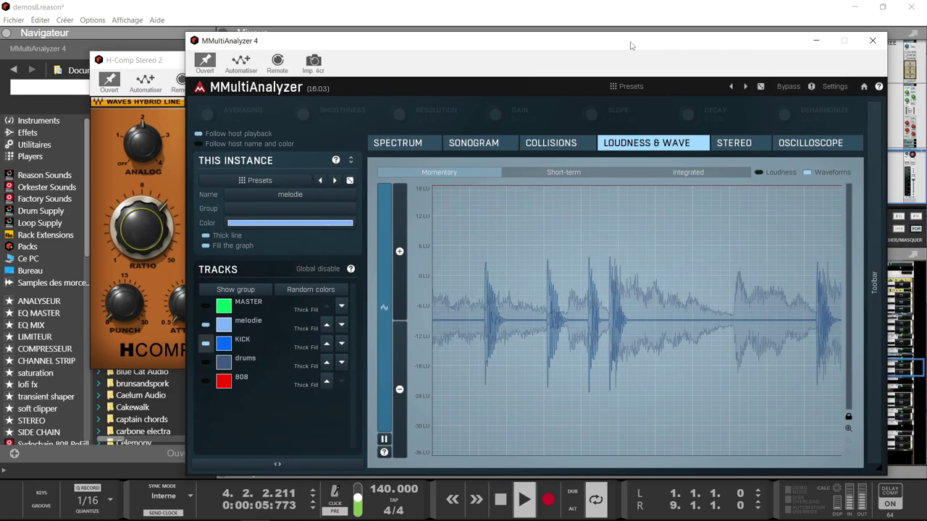
{"action": "left_click", "coordinate": [873, 41]}
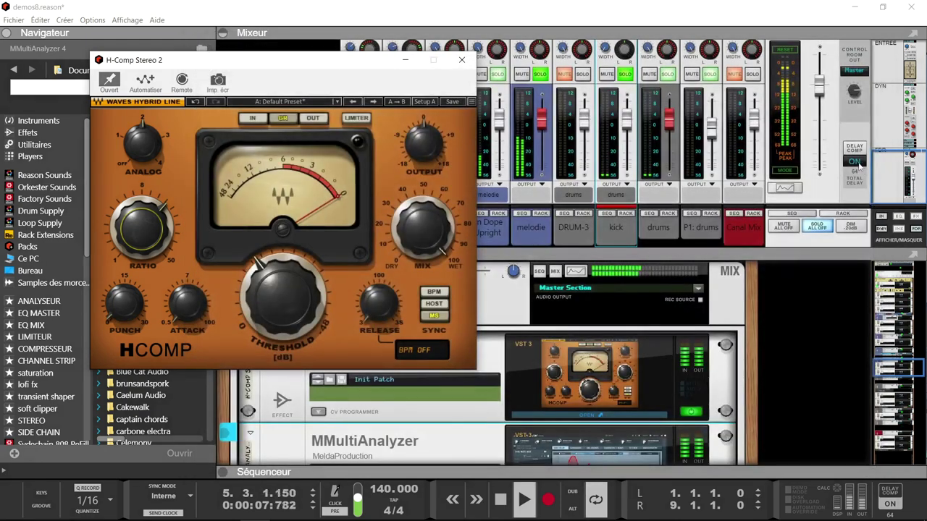
{"action": "left_click", "coordinate": [819, 231]}
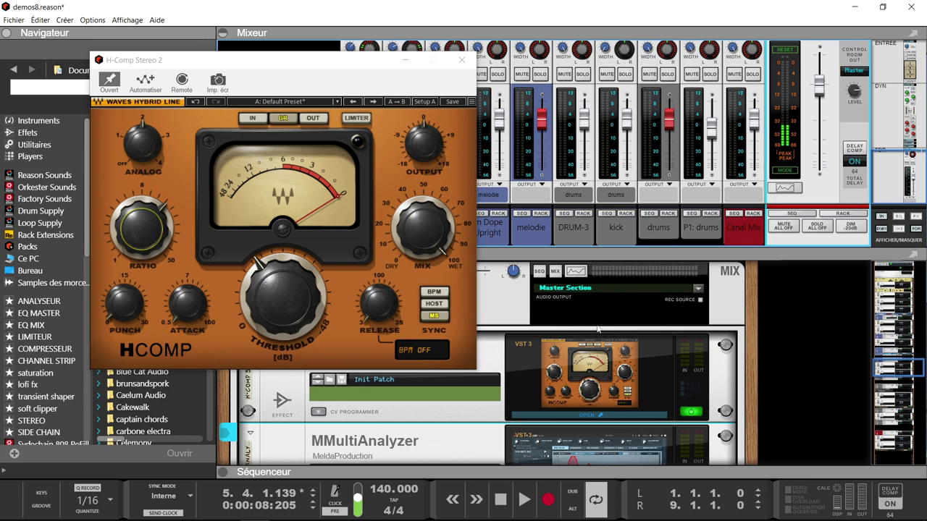
- Move the H-Comp window clear of the browser and display the COMPRESSEUR favourites
{"action": "left_click_drag", "start_coordinate": [351, 73], "coordinate": [548, 76]}
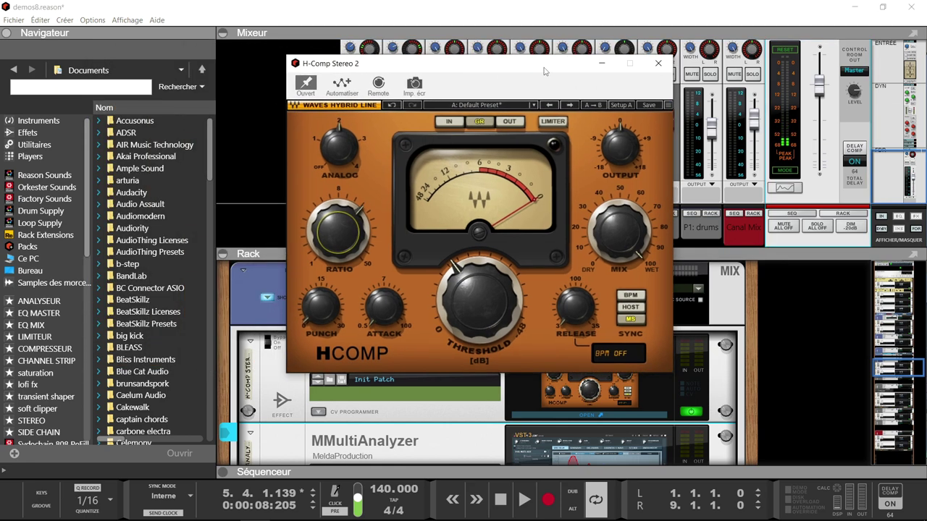
{"action": "left_click", "coordinate": [52, 350]}
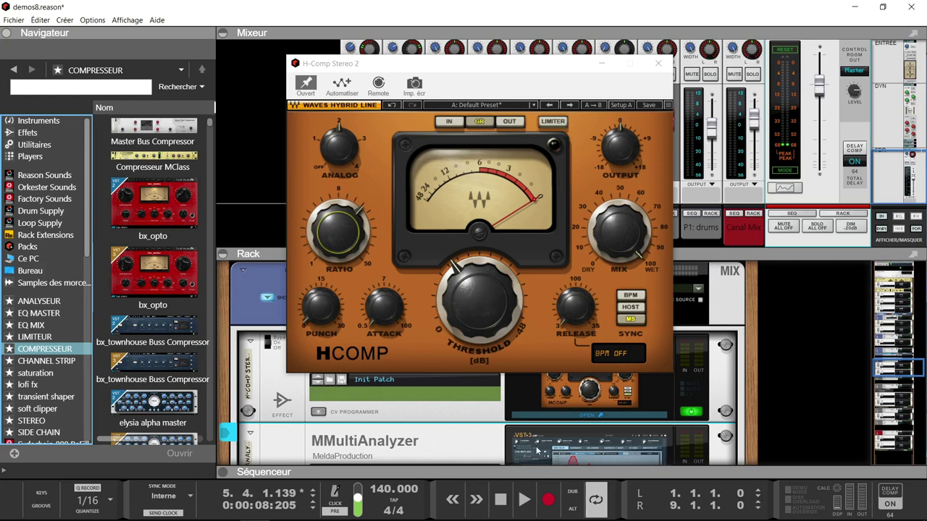
- Compare the melodie and KICK traces in MMultiAnalyzer's Spectrum view during playback, closing the analyzer when done
{"action": "left_click", "coordinate": [569, 462]}
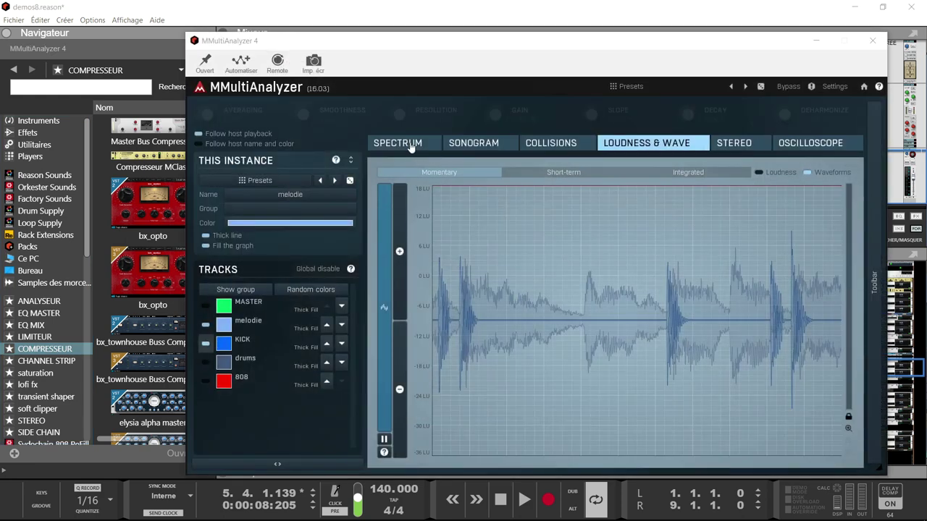
{"action": "left_click", "coordinate": [410, 145]}
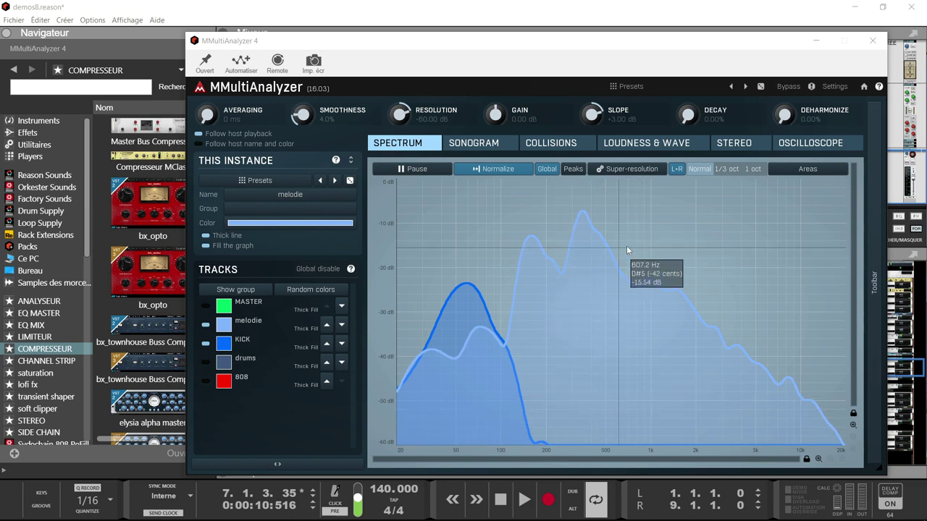
{"action": "key", "text": "space"}
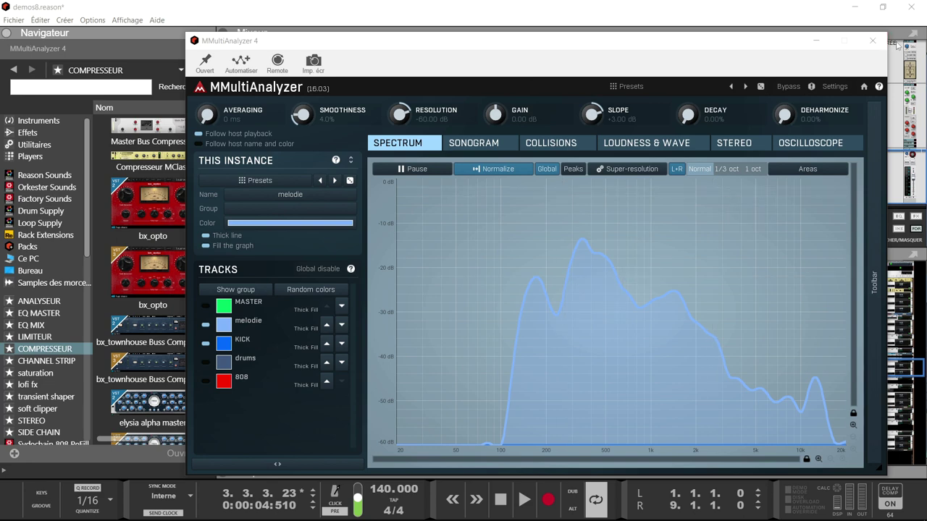
{"action": "left_click", "coordinate": [872, 41]}
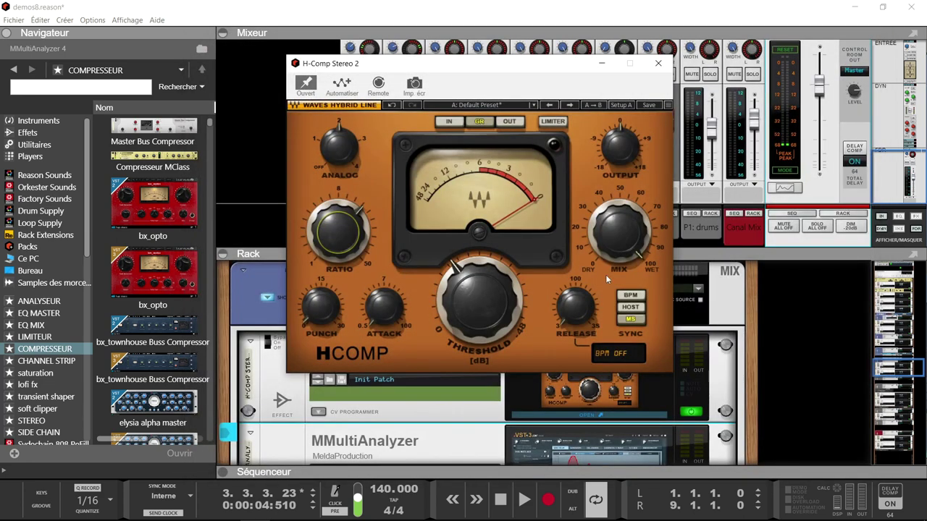
- Close the H-Comp window, solo Canal Mix together with the kick, and play the loop
{"action": "left_click", "coordinate": [658, 63]}
{"action": "left_click", "coordinate": [753, 74]}
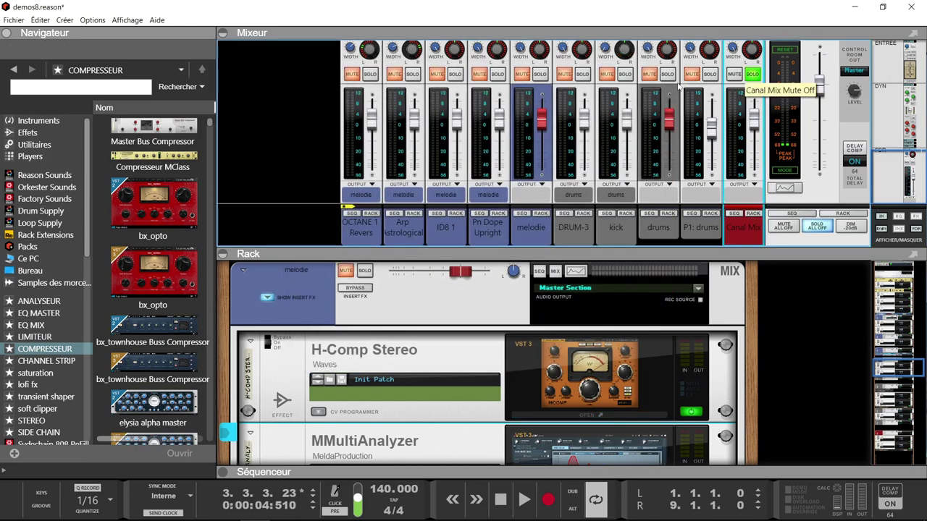
{"action": "left_click", "coordinate": [710, 74]}
{"action": "left_click", "coordinate": [667, 74]}
{"action": "left_click", "coordinate": [625, 74]}
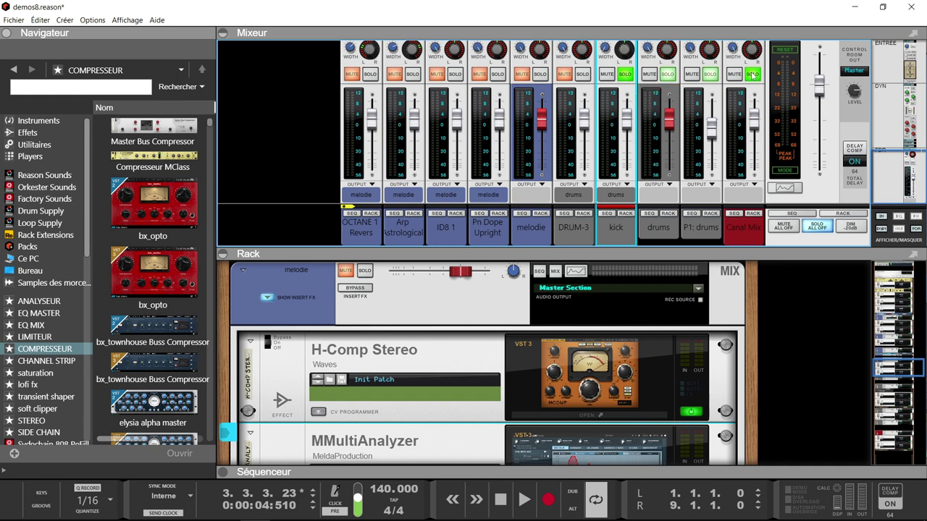
{"action": "key", "text": "space"}
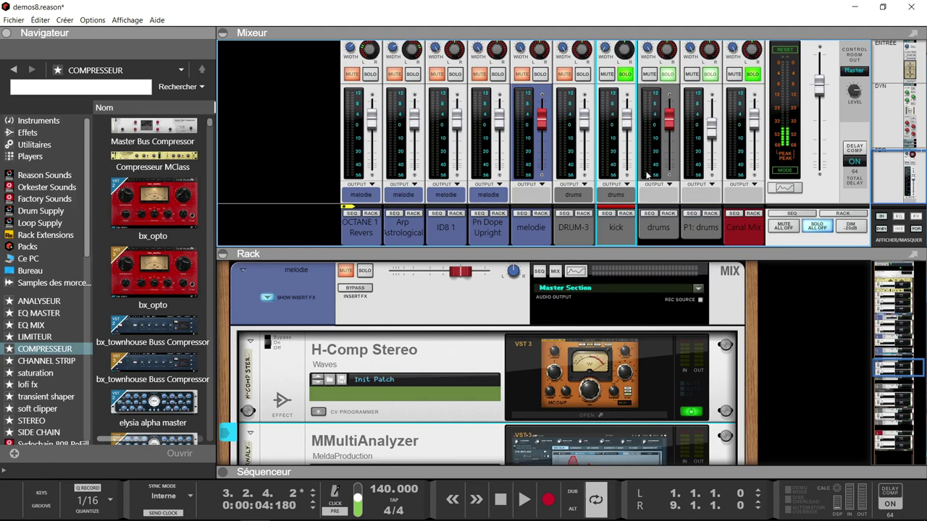
- Select the Canal Mix channel, play the soloed loop again, and select Compresseur MClass among the compressor favourites
{"action": "left_click", "coordinate": [734, 147]}
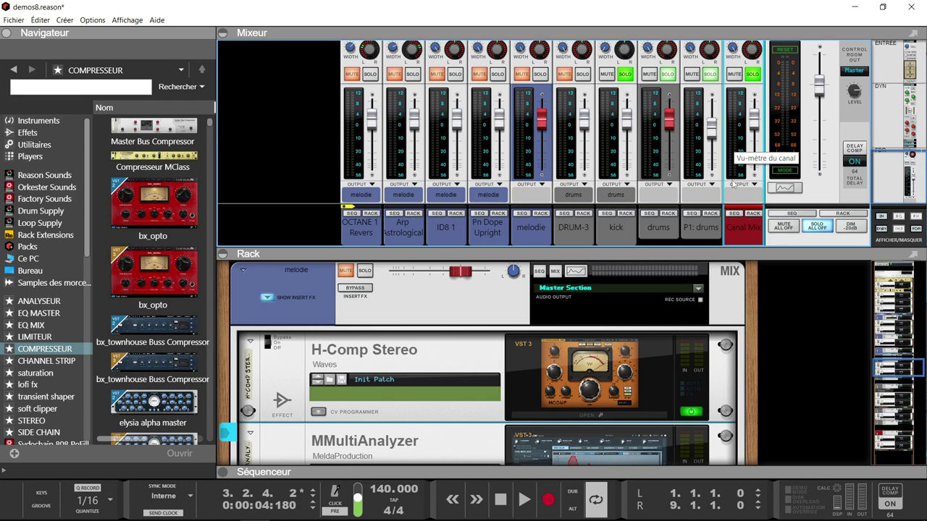
{"action": "key", "text": "space"}
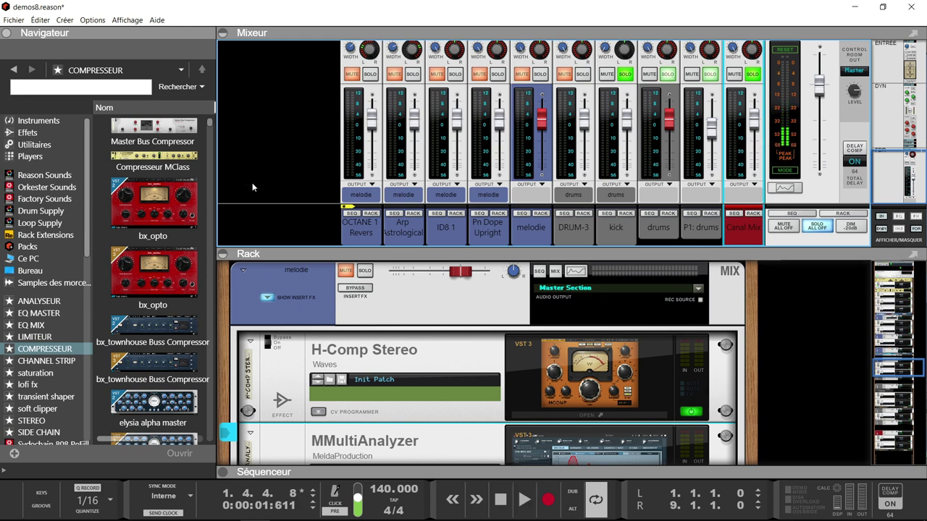
{"action": "left_click", "coordinate": [184, 154]}
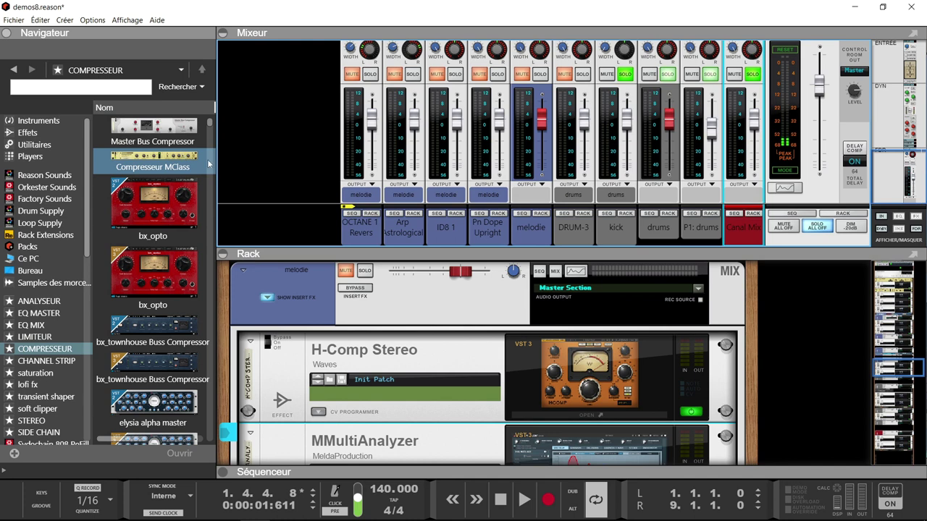